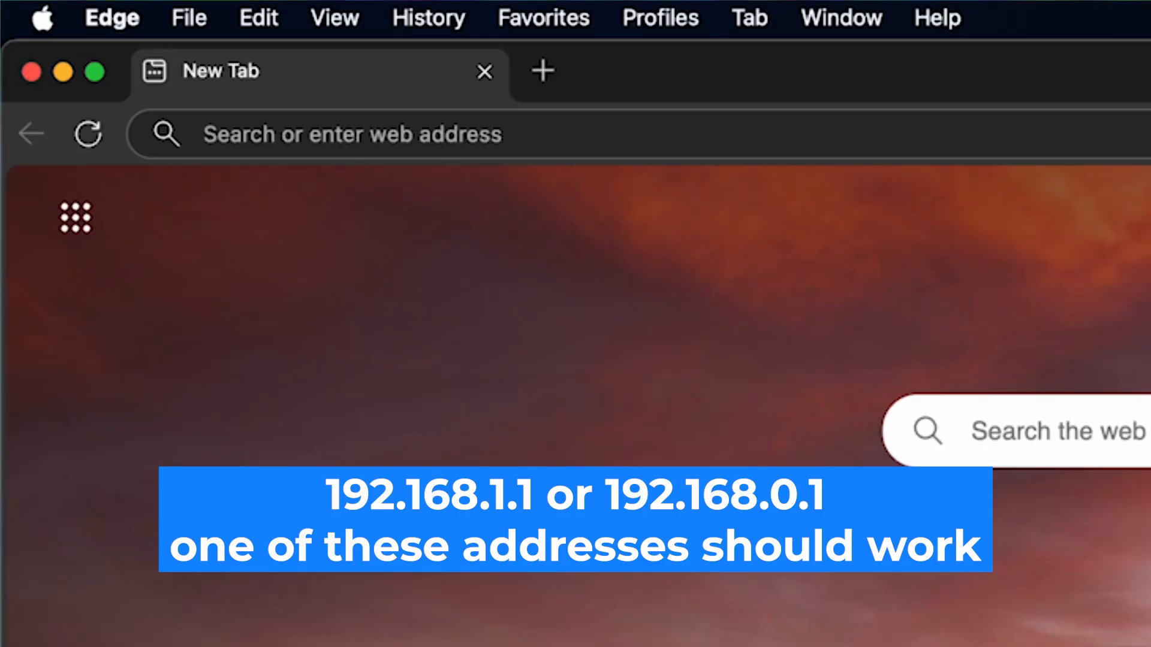
Load the router's login page at 192.168.1.1 in Edge
left_click(204, 133)
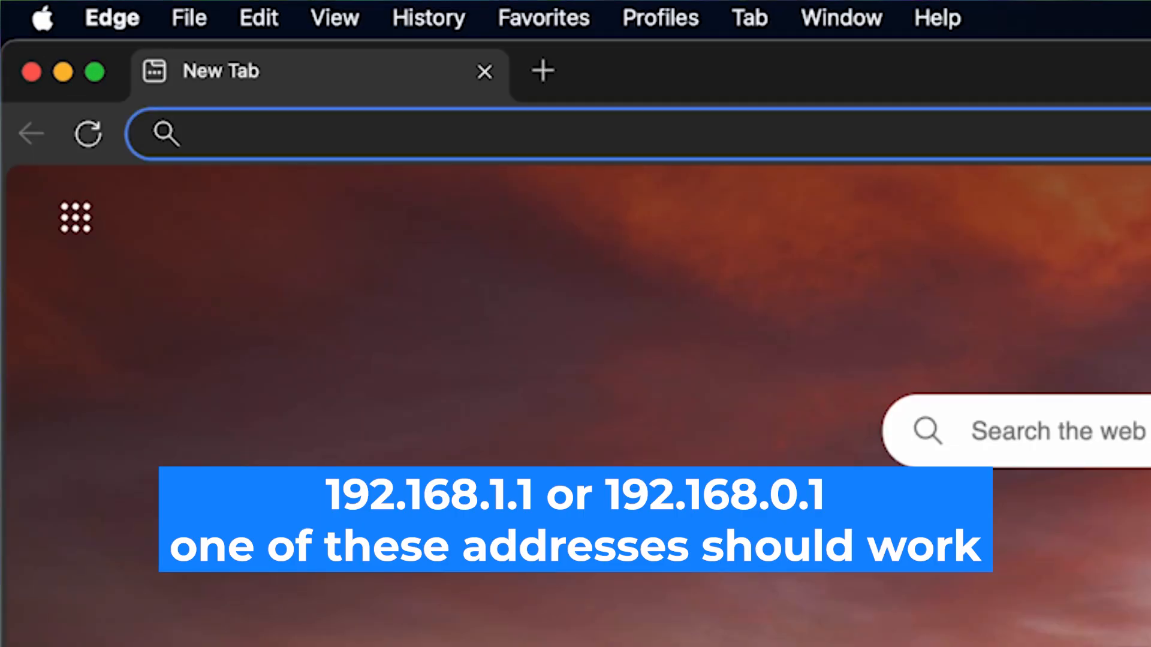
type("192.1")
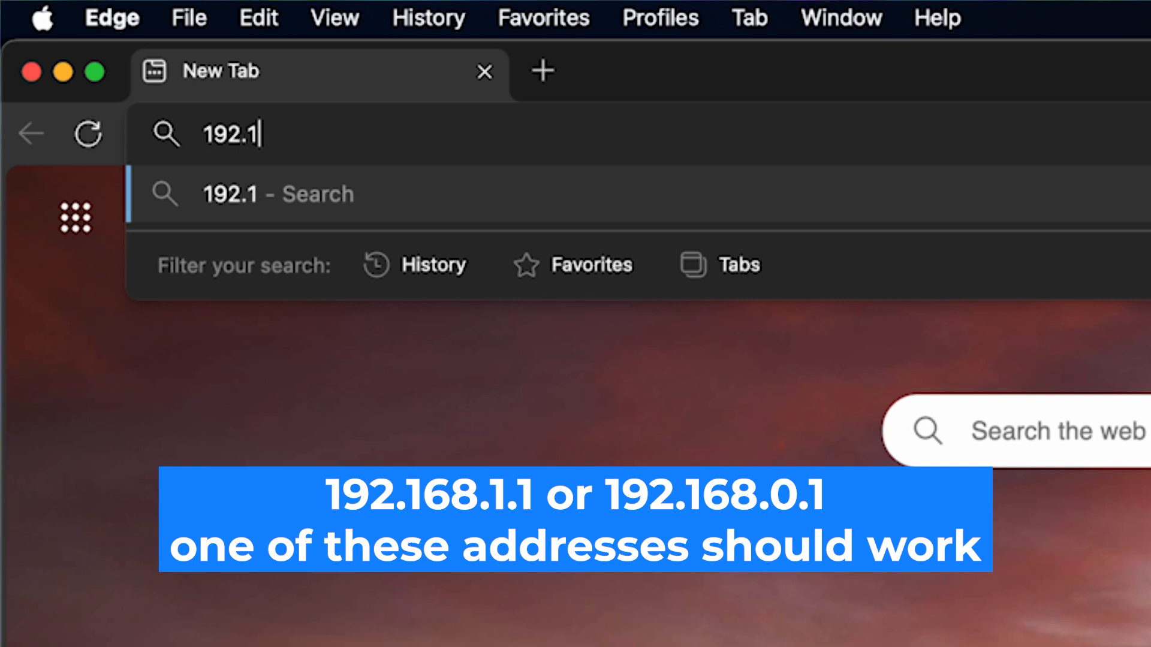
type("68.1.1")
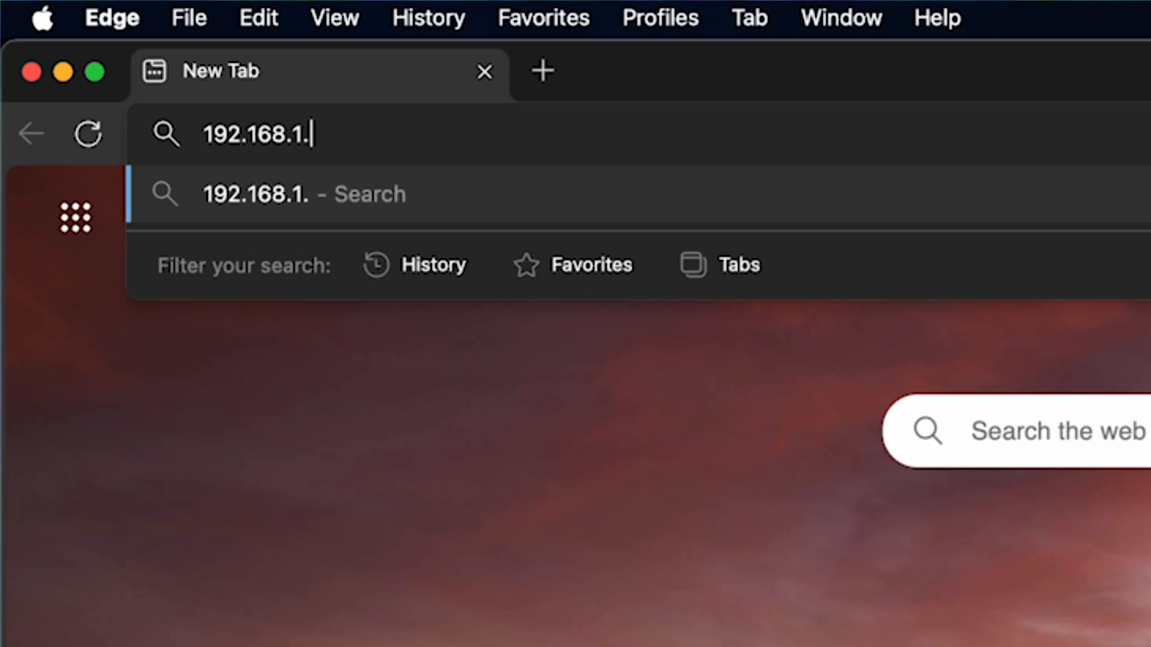
key("Return")
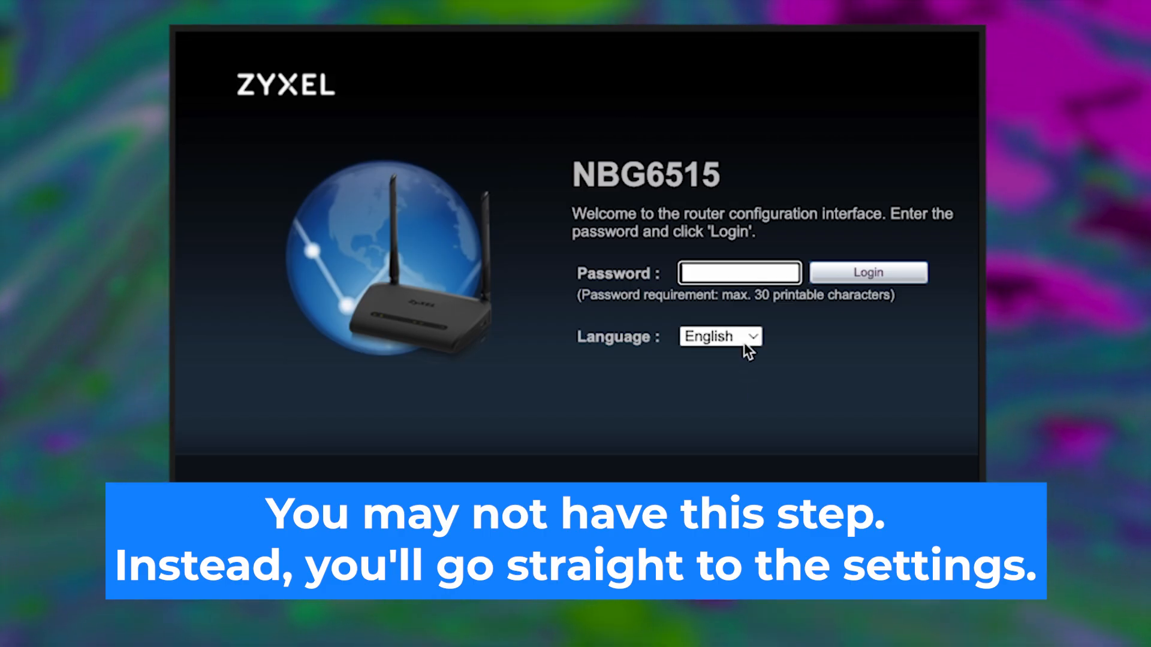
Keep English as the interface language, enter the default admin password and submit it
left_click(745, 337)
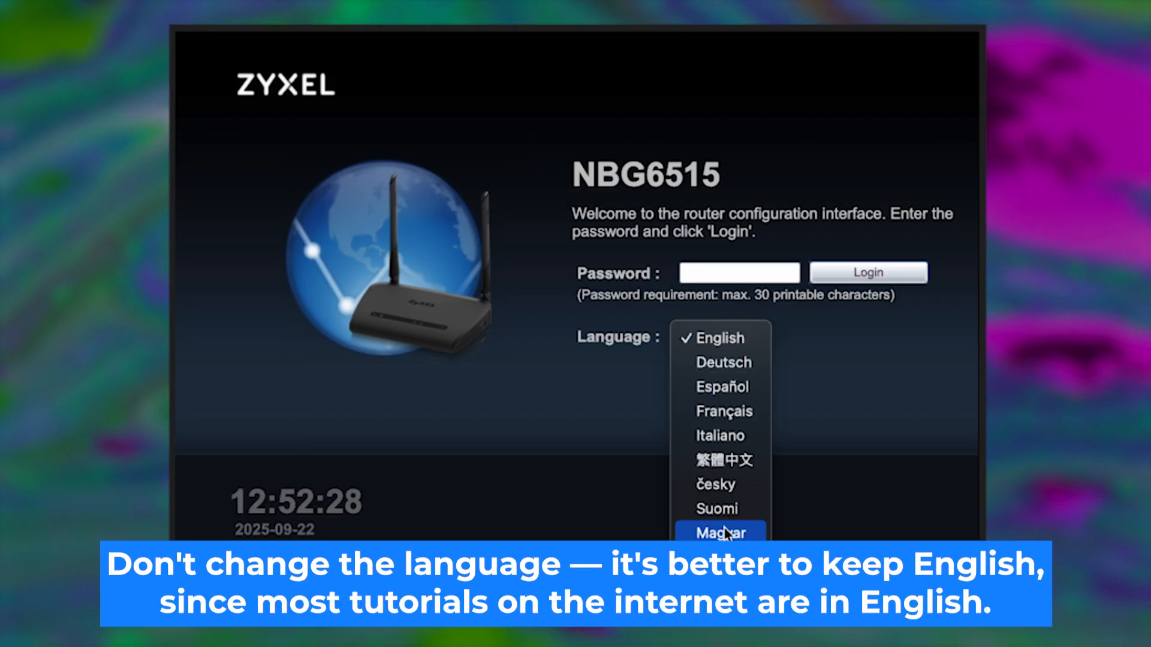
left_click(737, 338)
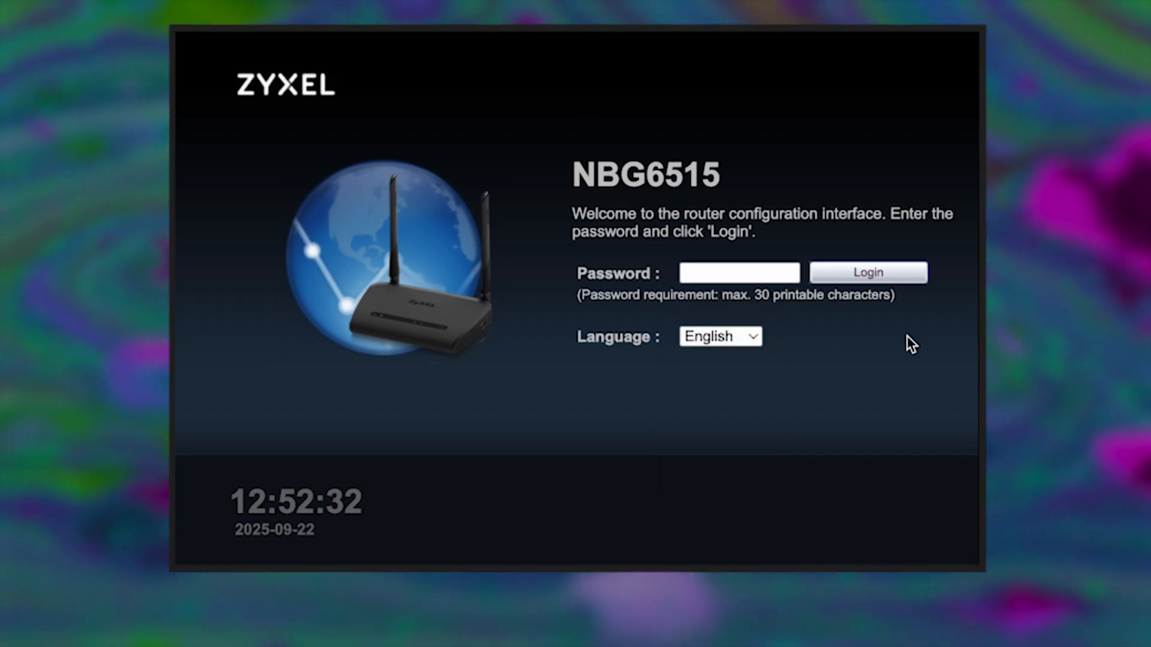
left_click(750, 265)
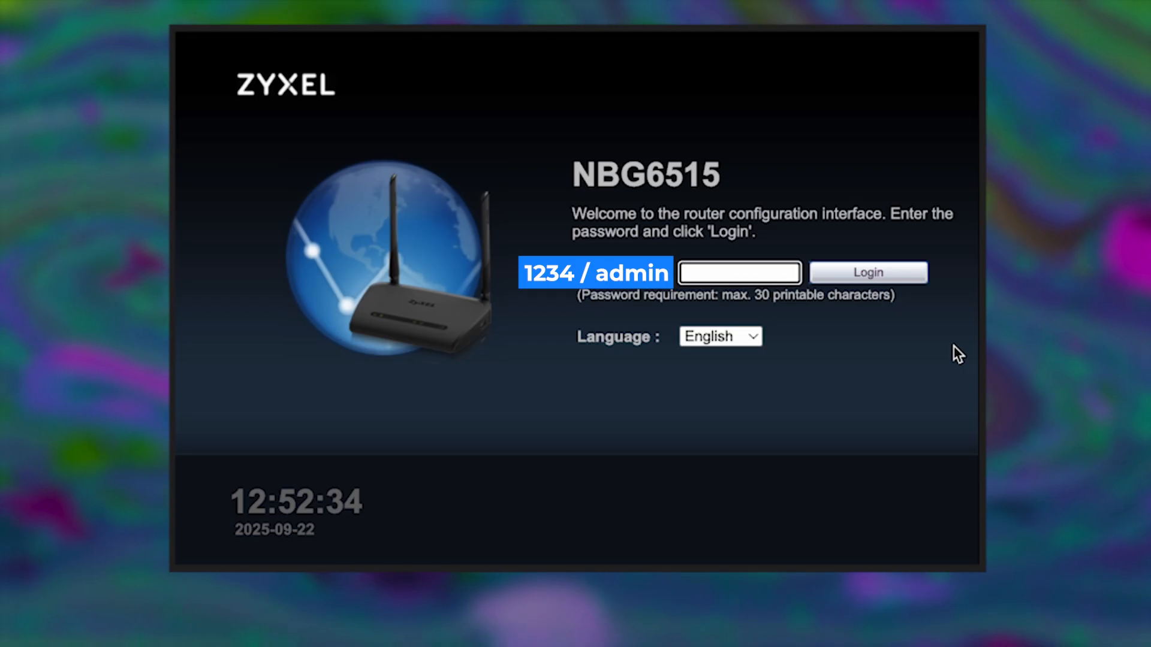
type("12")
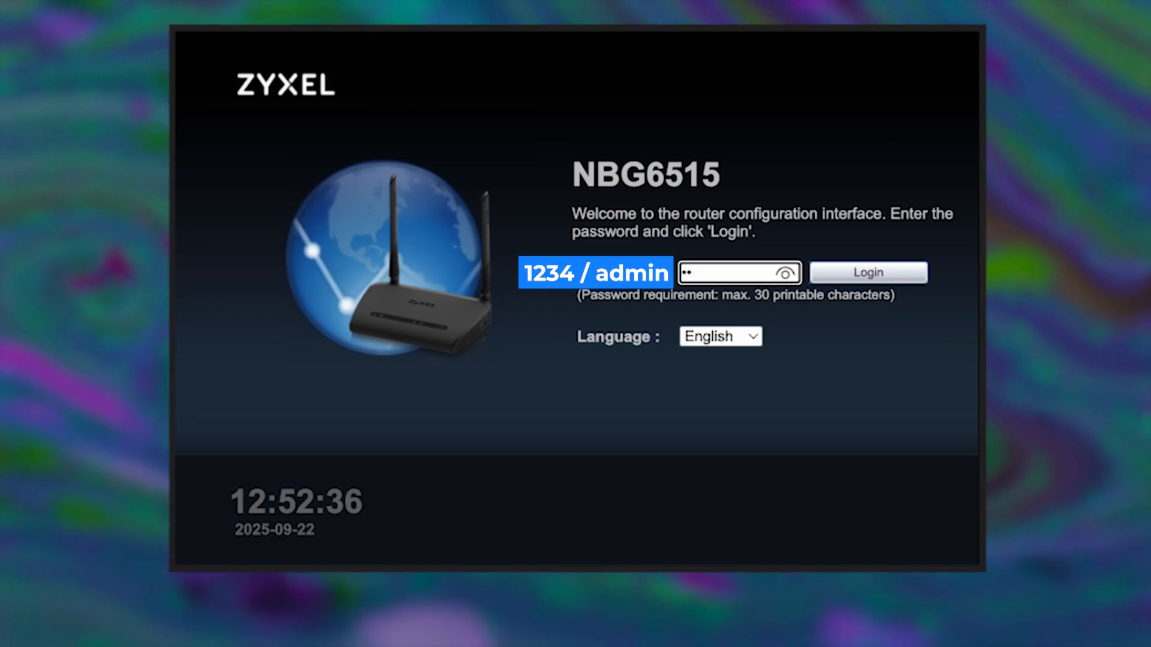
type("34")
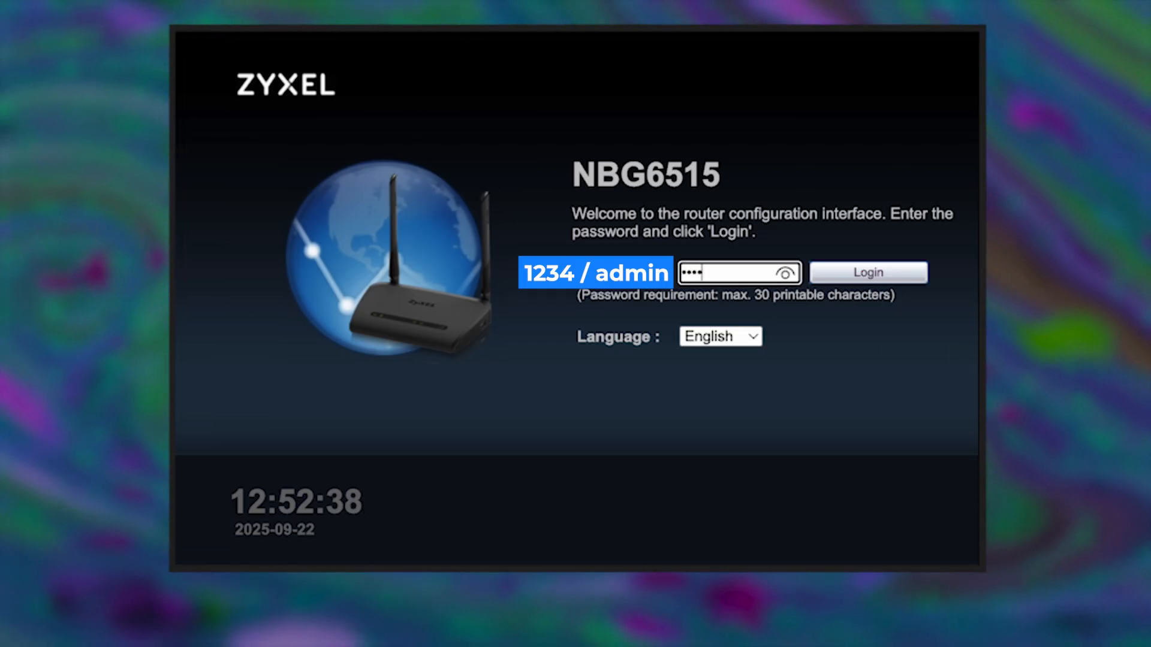
left_click(785, 273)
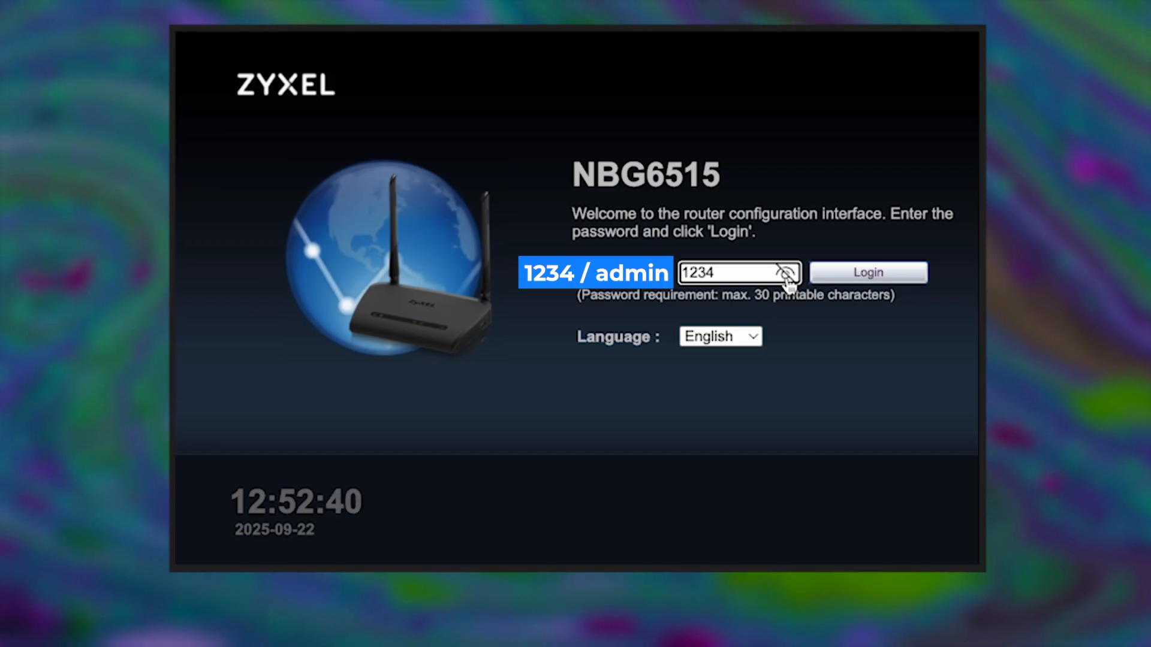
left_click(784, 274)
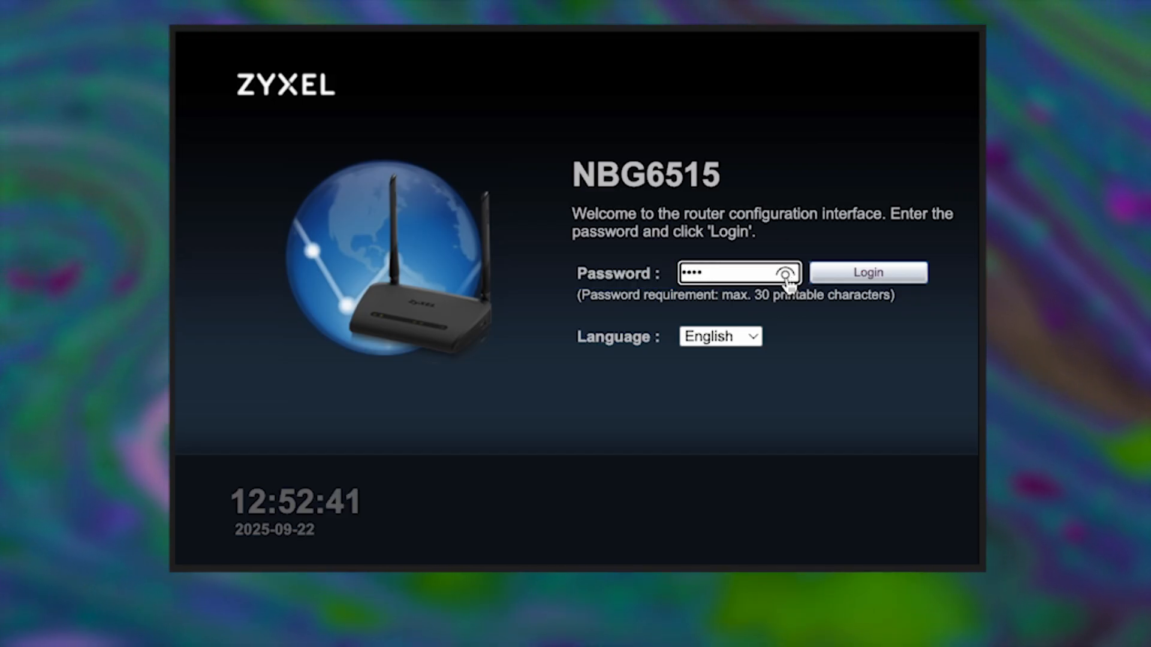
left_click(850, 277)
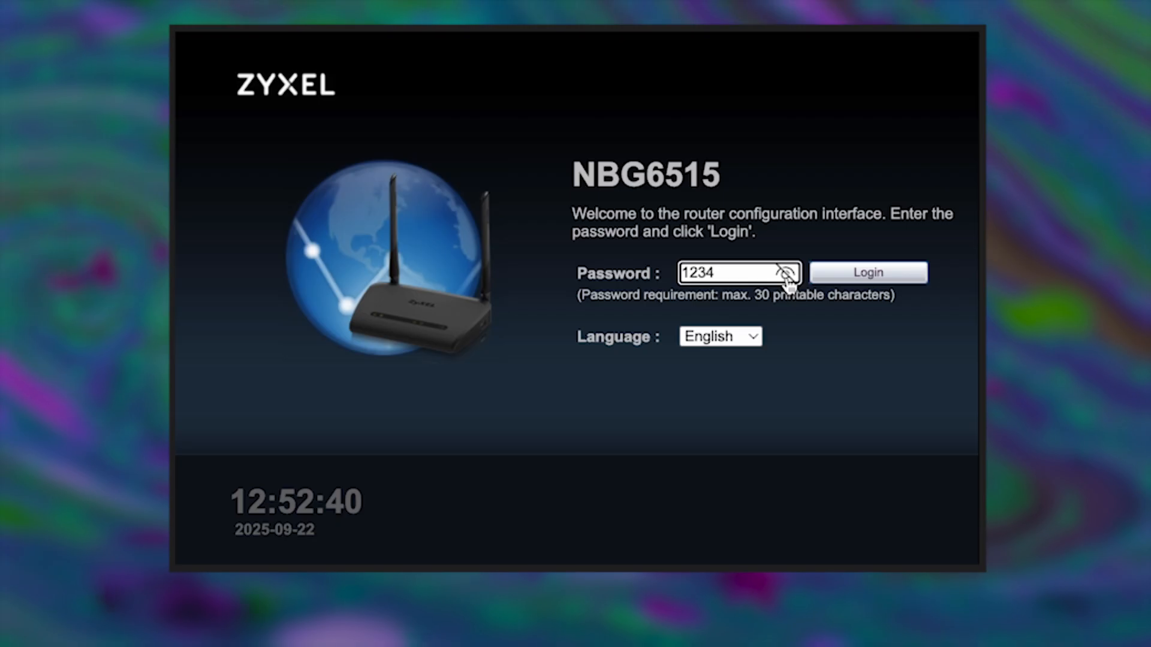
Verify the default password with the eye icon and log in to reach the change-password screen
left_click(786, 276)
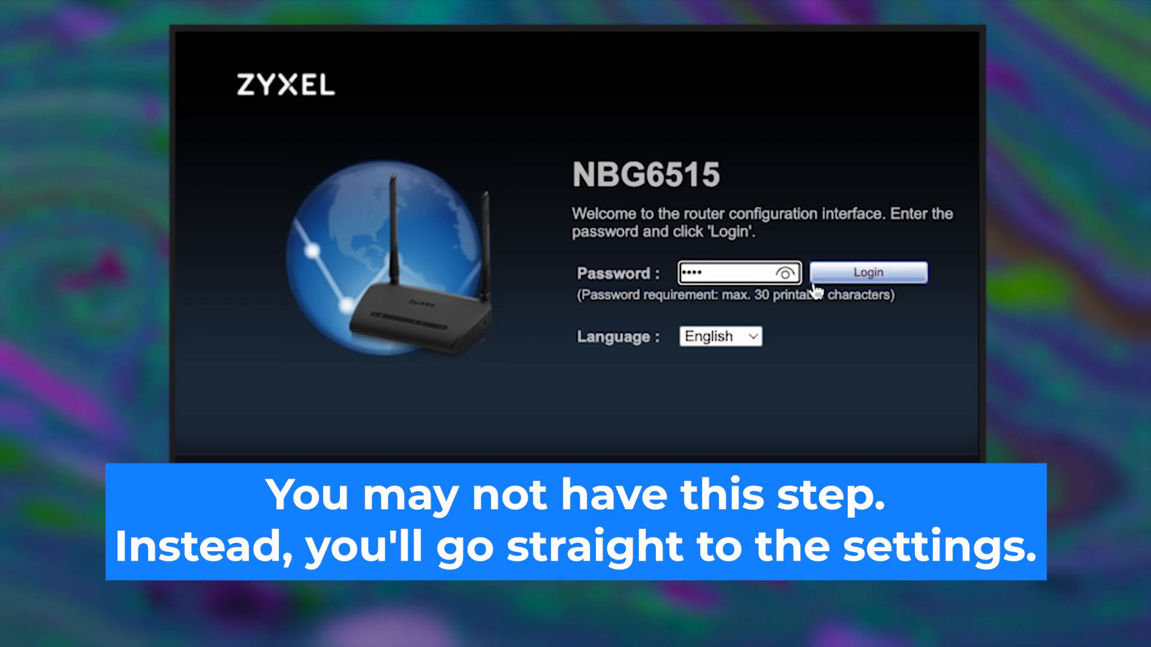
left_click(786, 273)
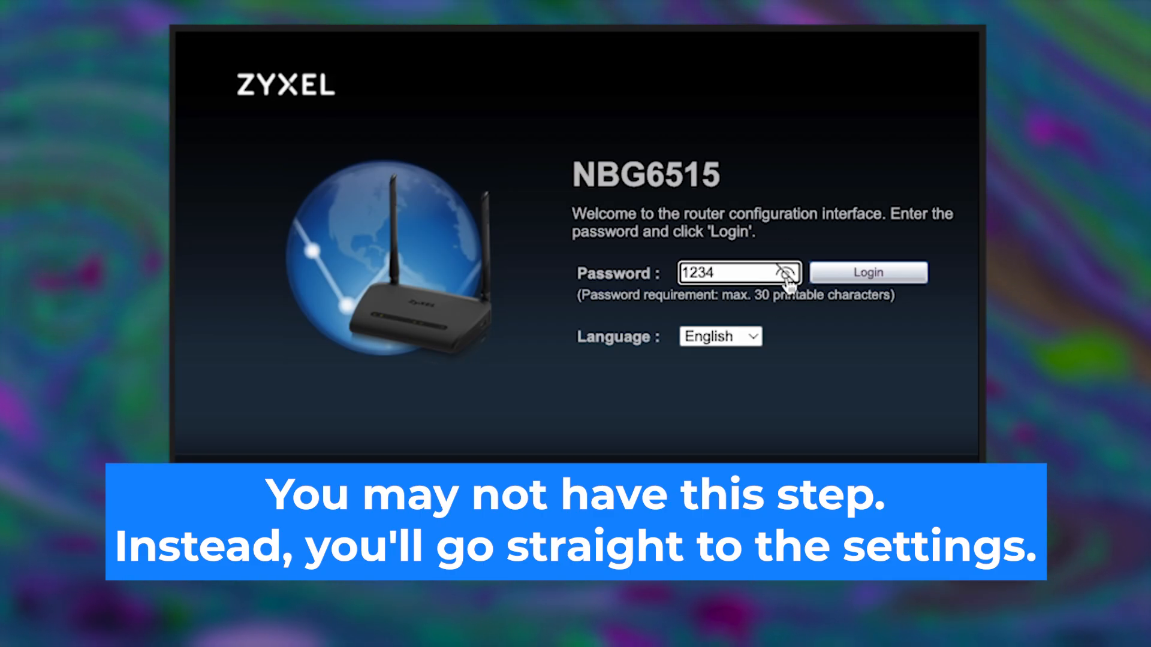
left_click(786, 273)
left_click(850, 279)
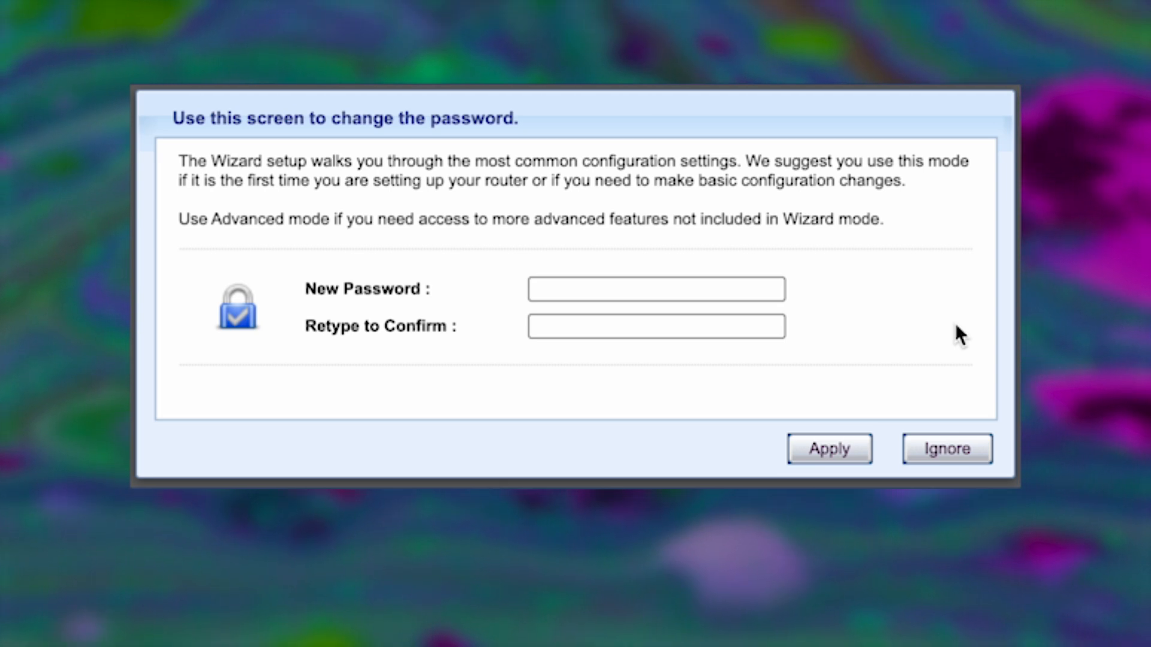
Enter the new admin password in both fields, verify it, and apply it
left_click(623, 290)
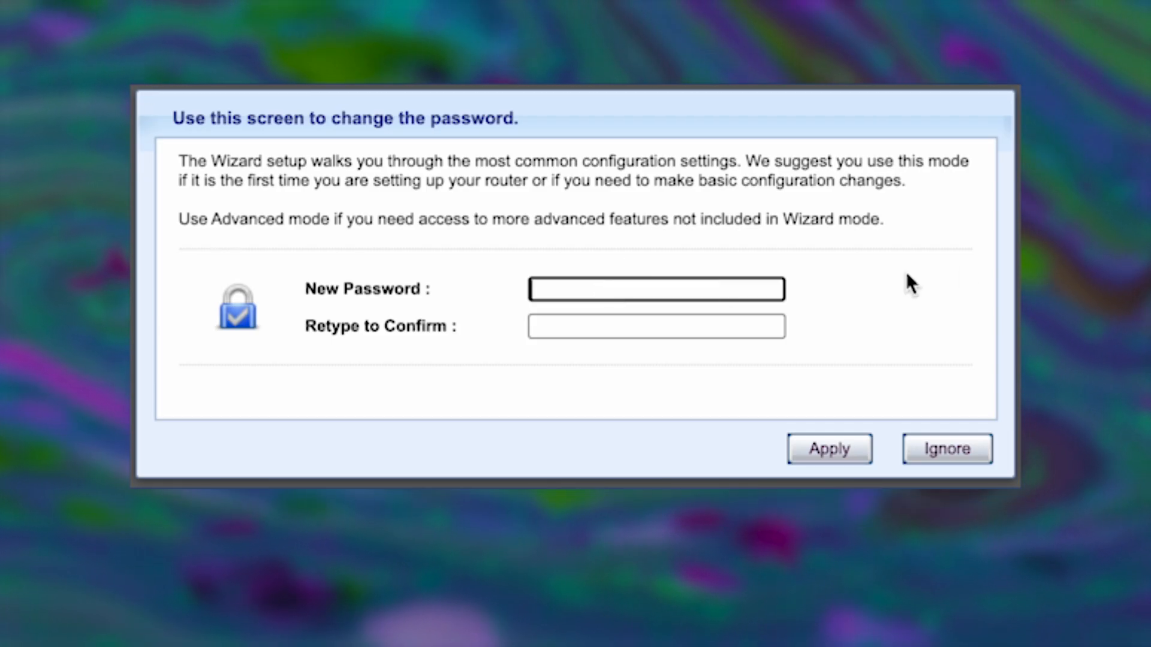
type("1234")
type("•••••")
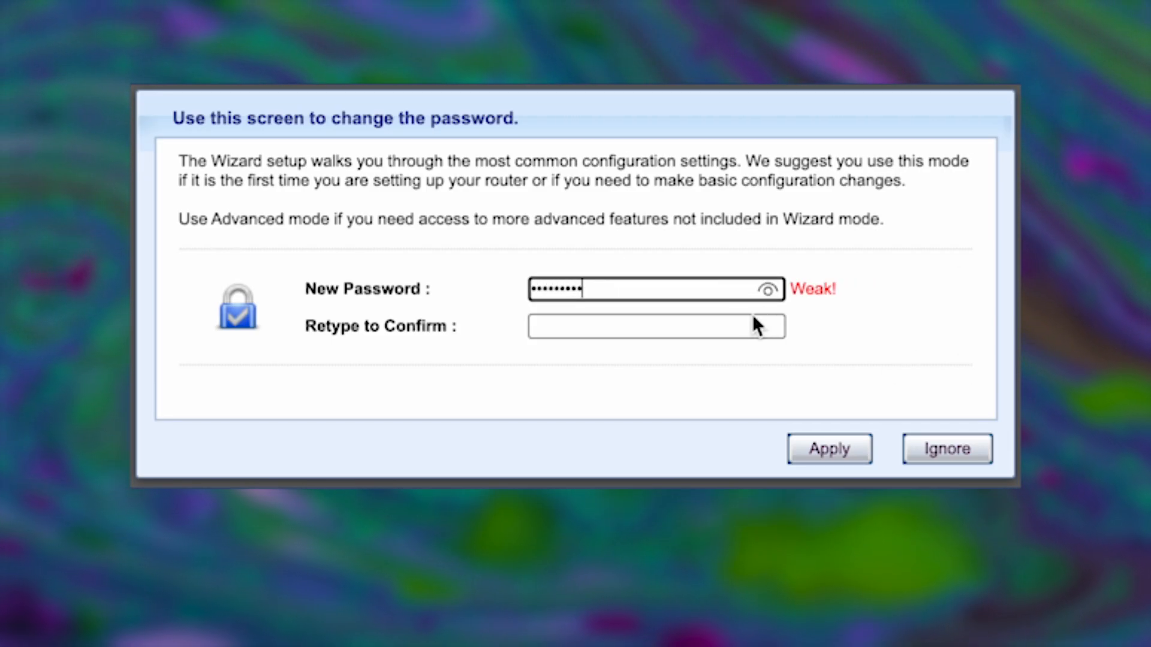
left_click(722, 328)
type("123456789")
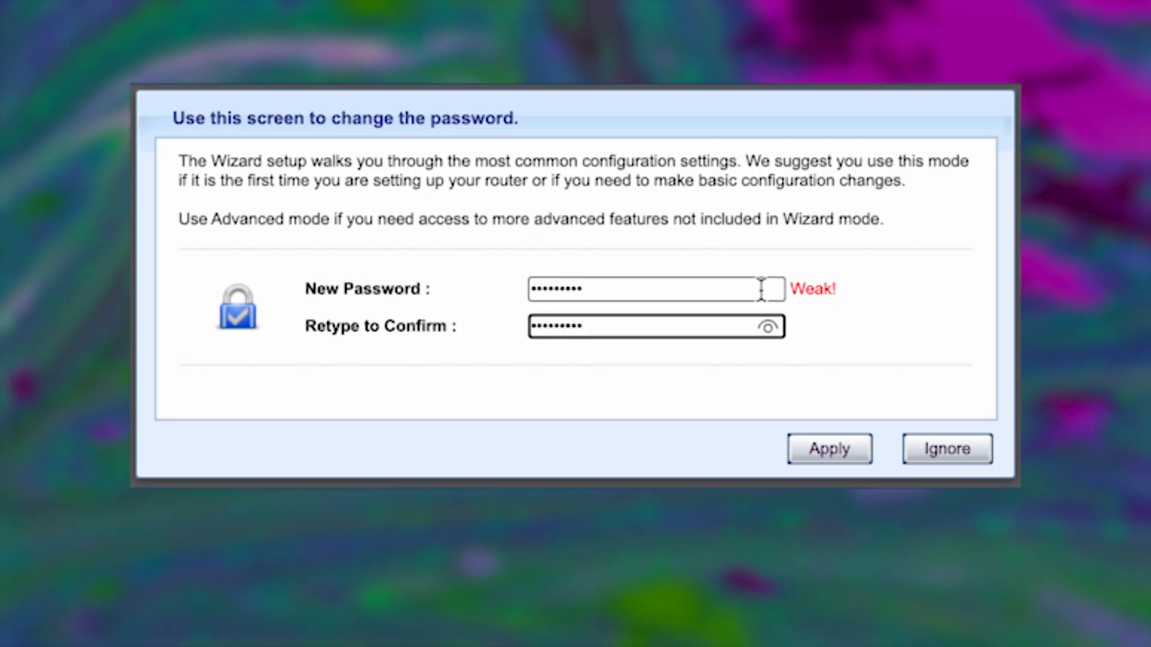
left_click(767, 327)
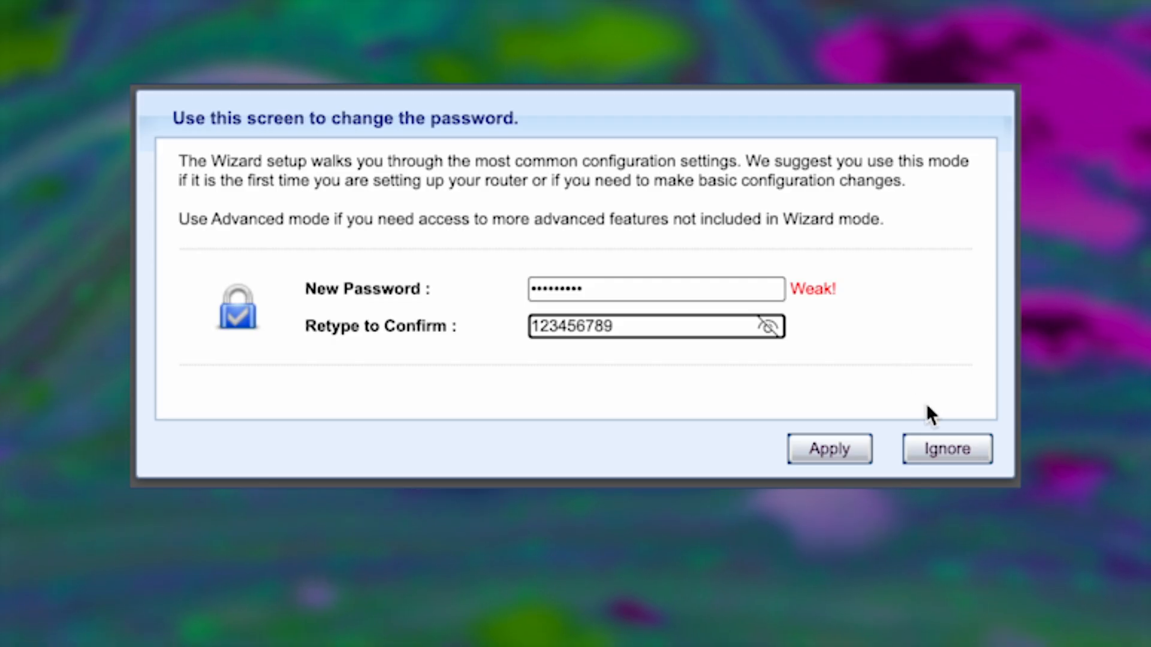
left_click(813, 455)
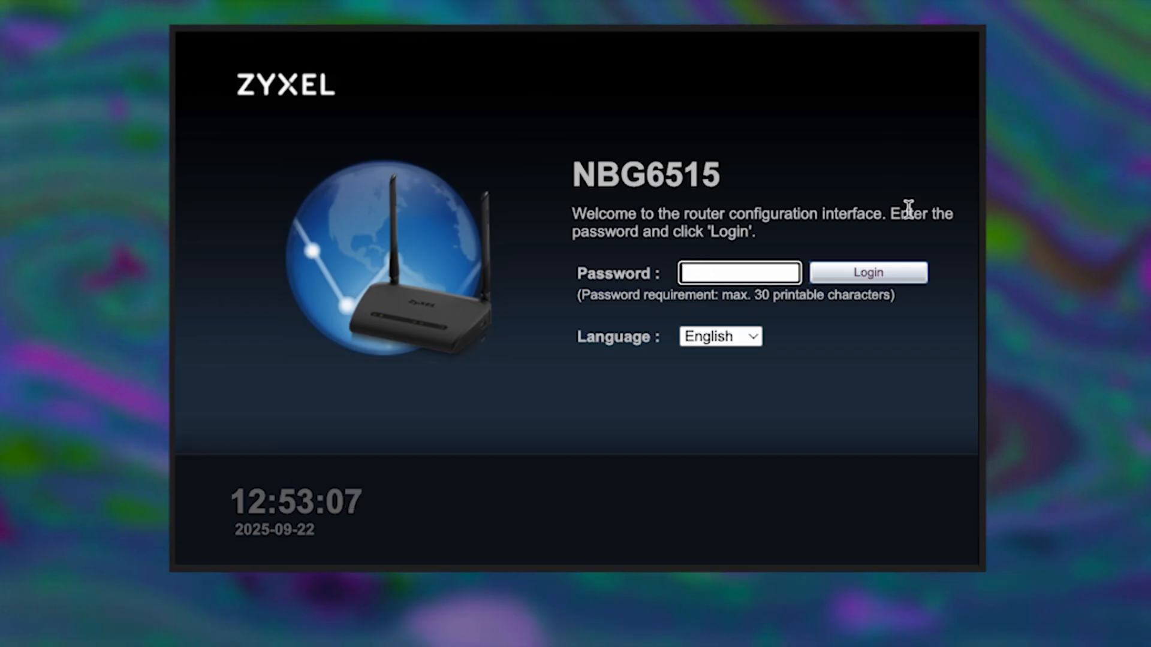
Log in with the new admin password, checking it with the eye icon first
type("**********")
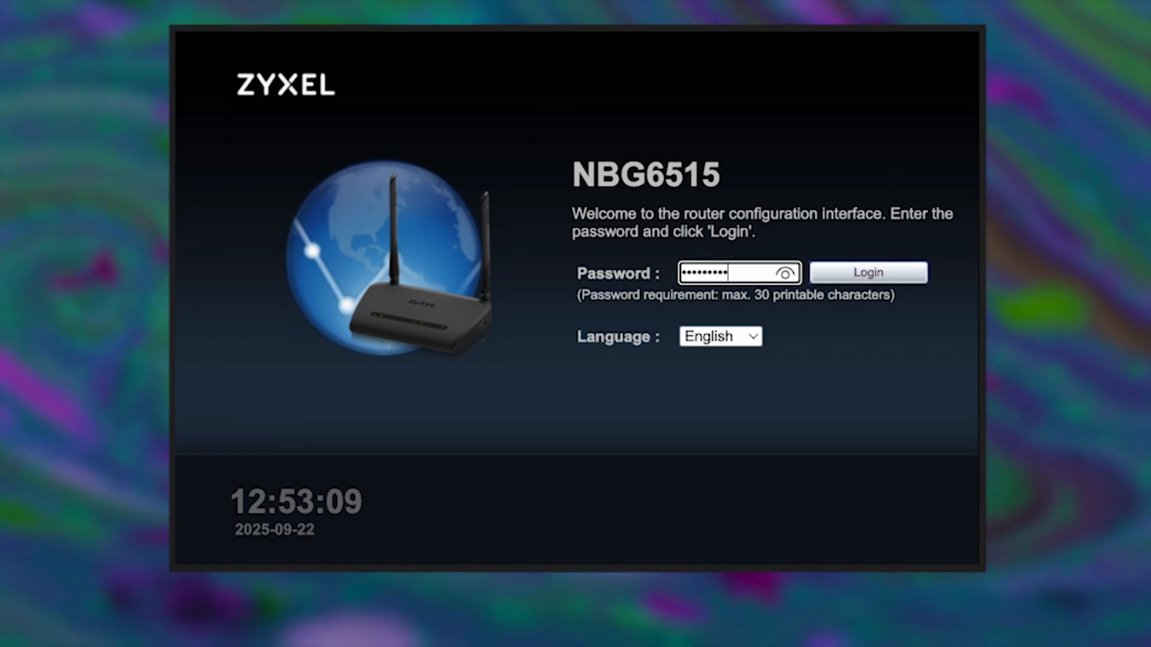
left_click(783, 274)
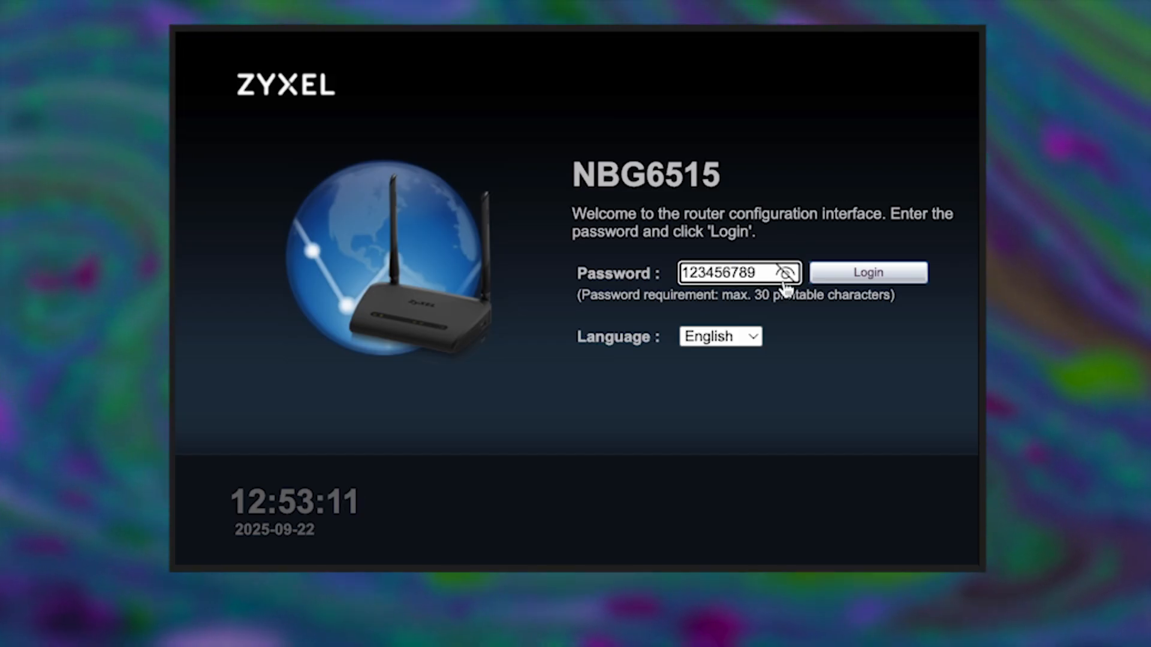
left_click(859, 275)
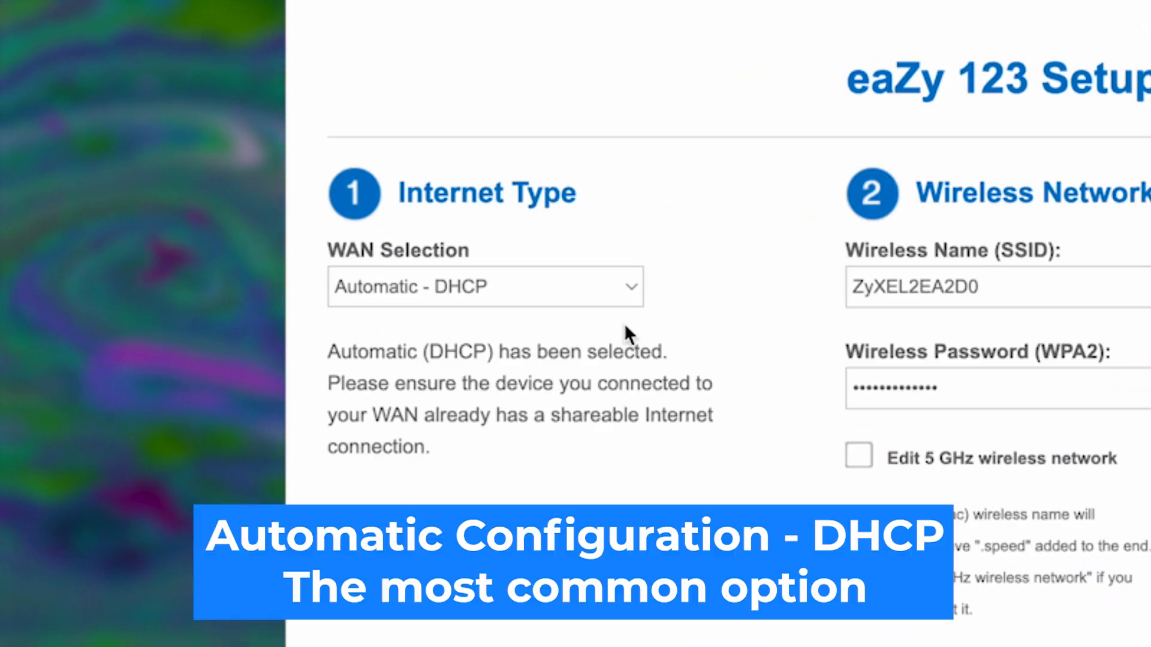
left_click(629, 288)
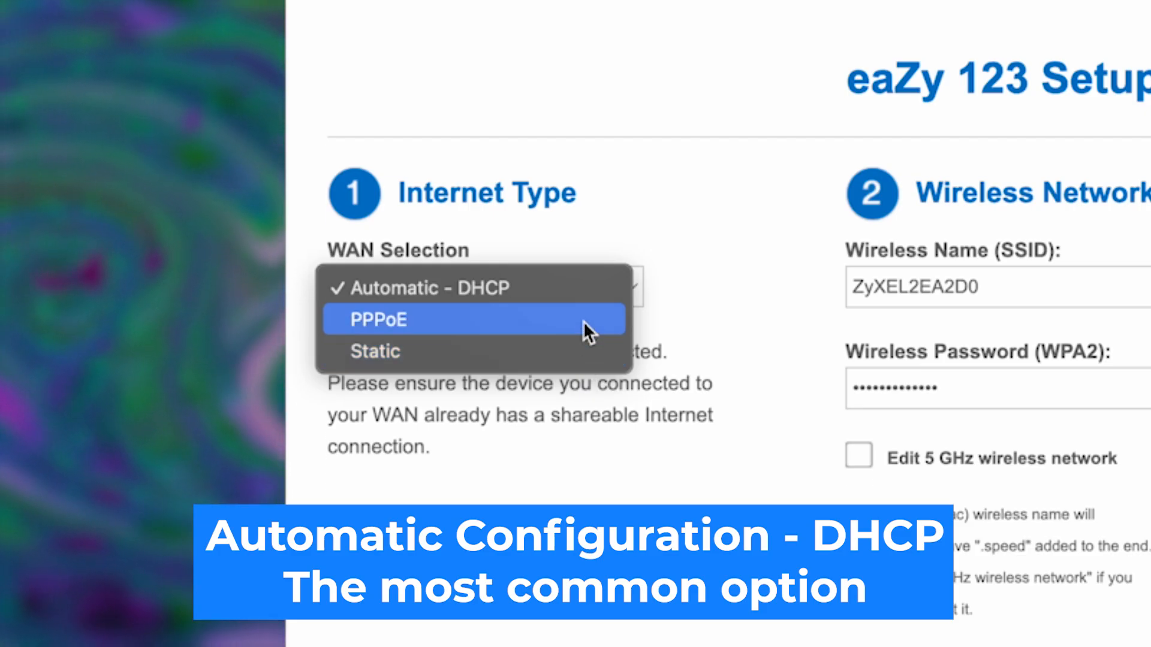
left_click(488, 288)
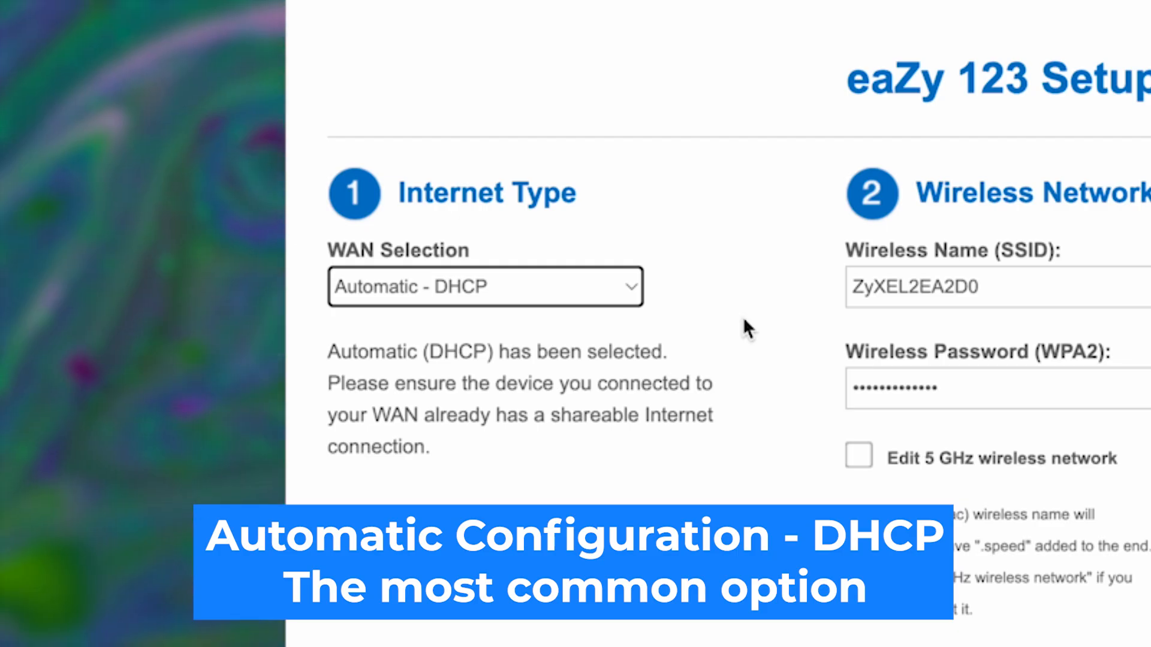
left_click(744, 319)
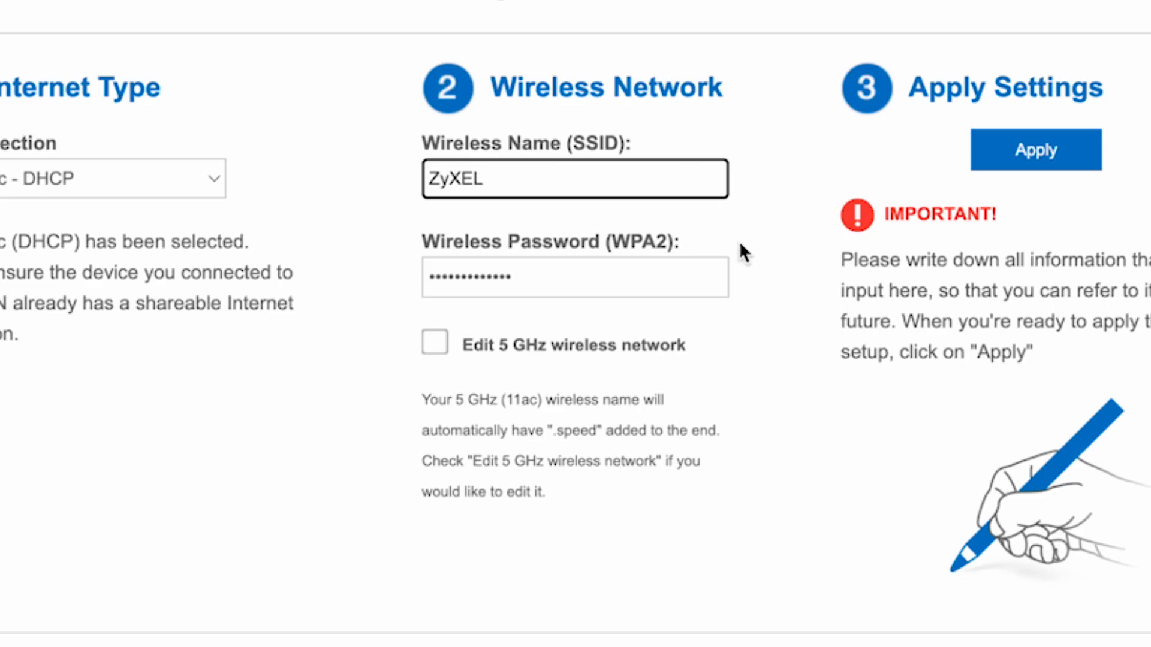
Replace the 2.4 GHz Wi-Fi password and enable separate 5 GHz network settings
left_click(765, 466)
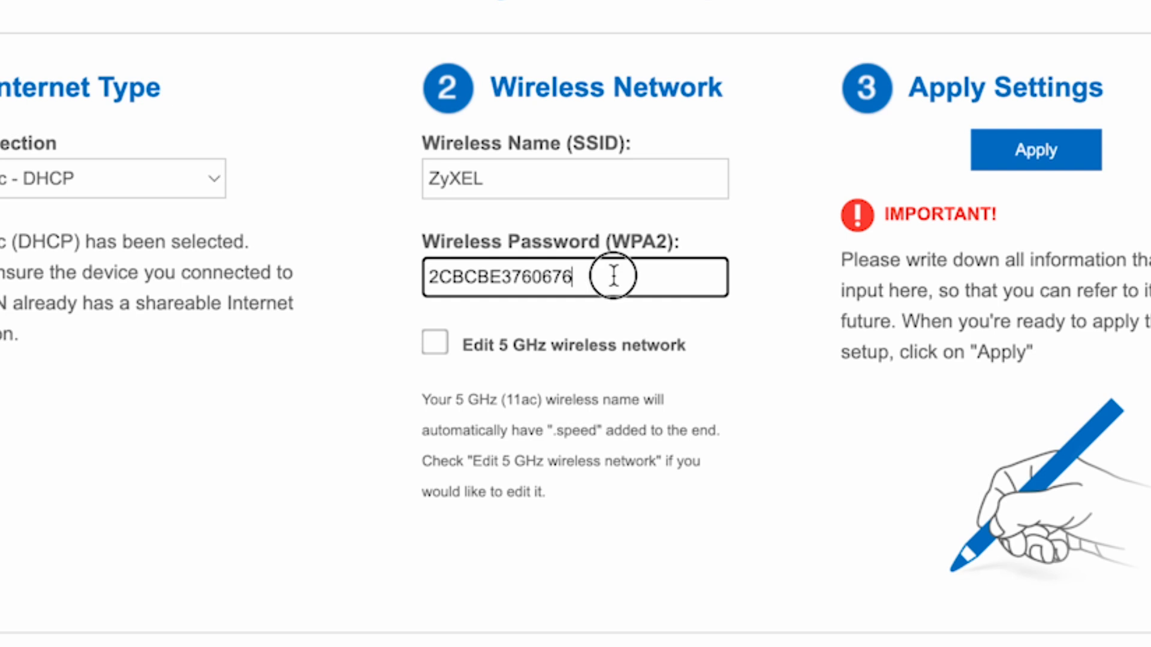
type("1234")
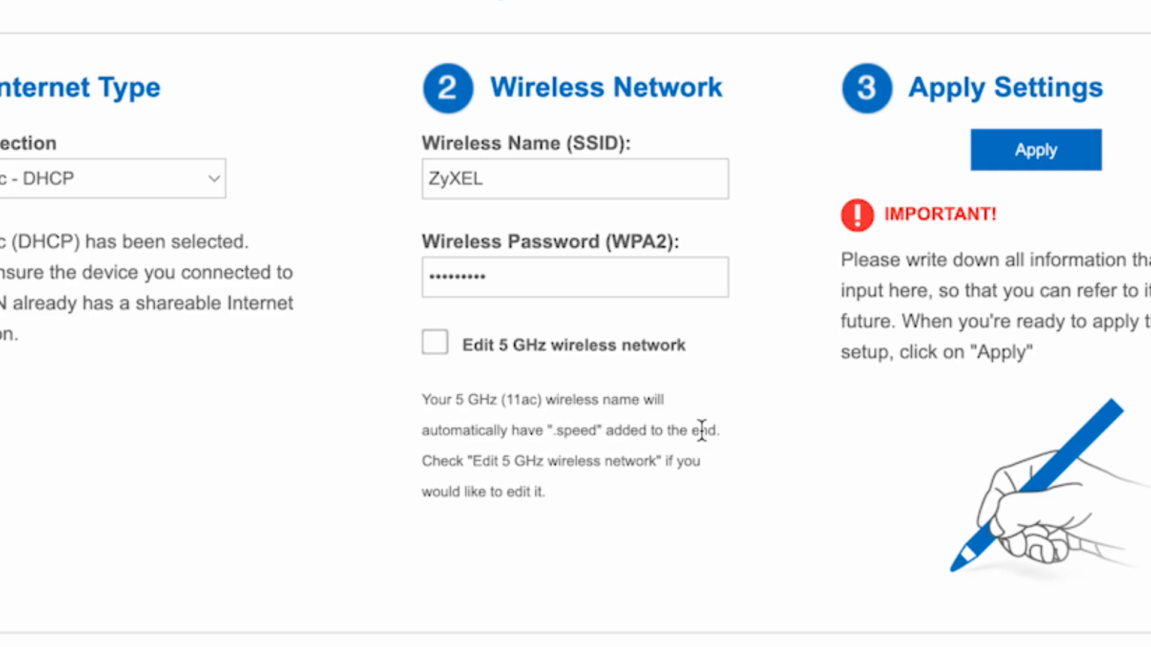
left_click(443, 348)
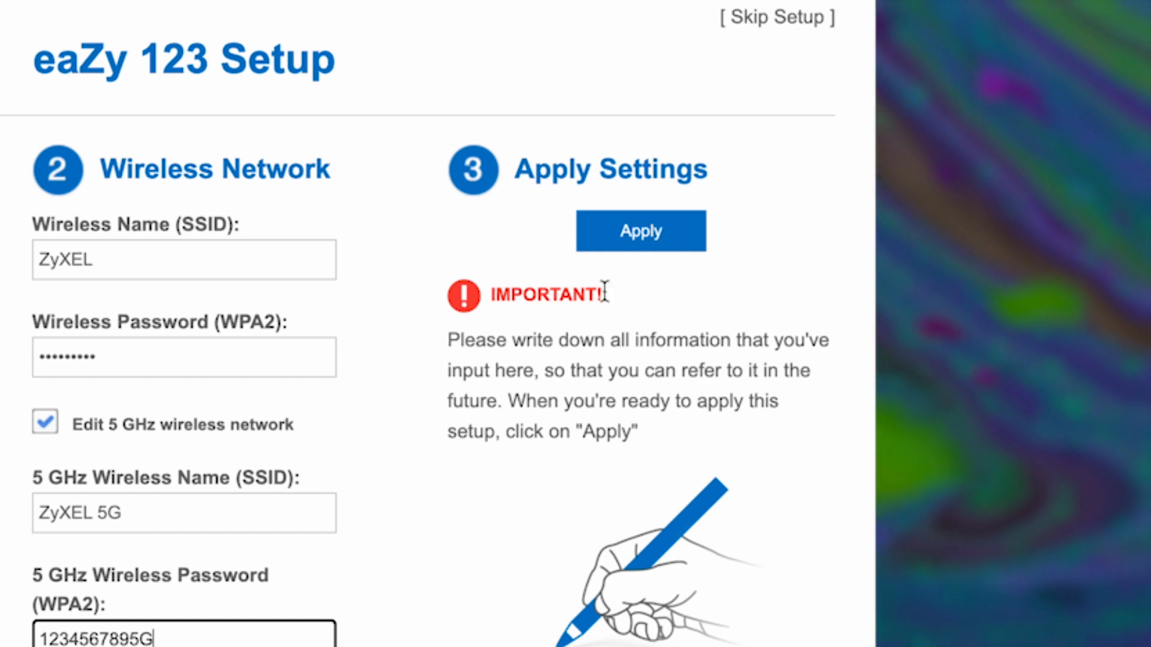
Apply the eaZy 123 wireless settings to create the ZyXEL and ZyXEL 5G networks
left_click(689, 229)
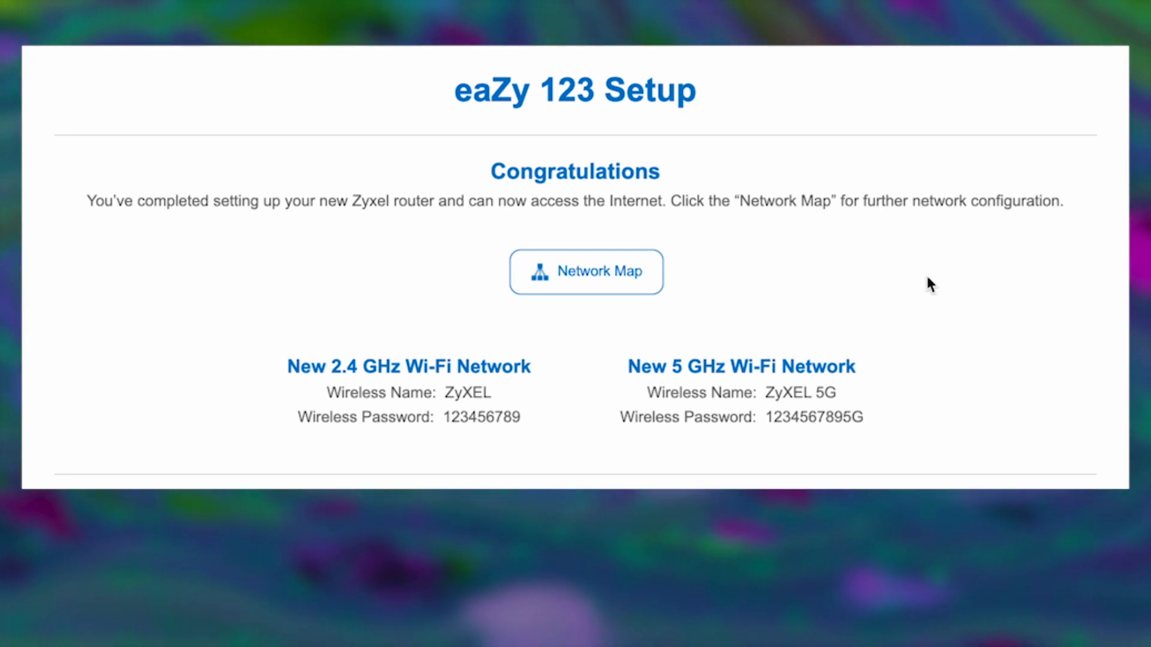
Go from the Congratulations page to the home network map
left_click(609, 268)
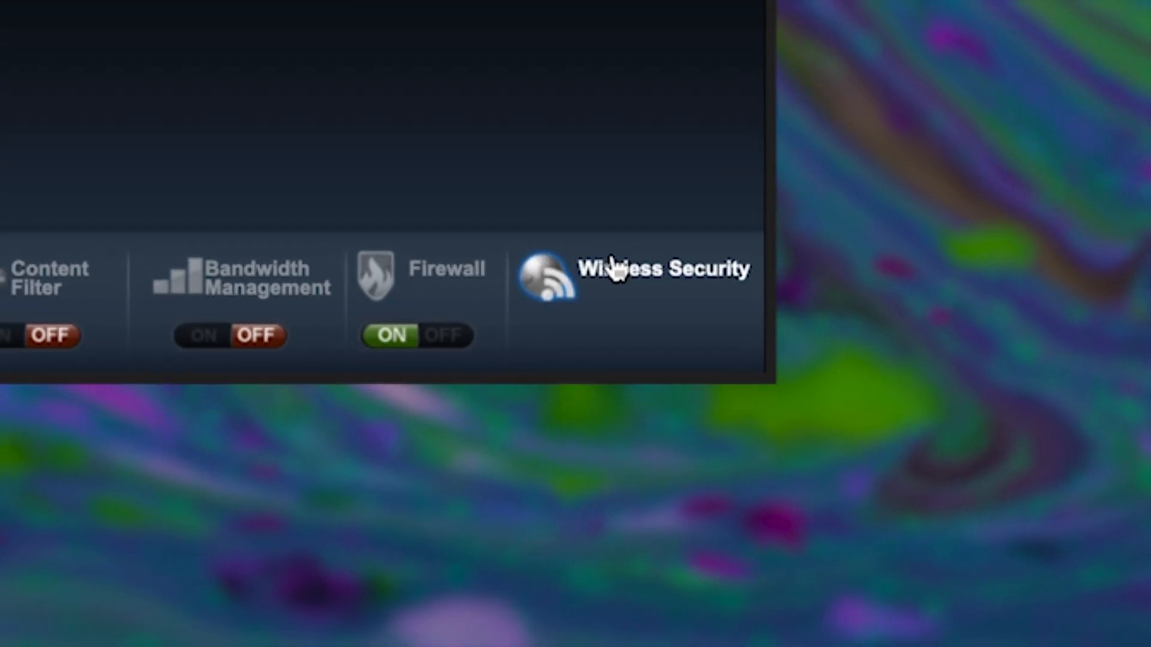
Re-apply WPA2-PSK security for ZyXEL, review the 5G and 2.4G band settings, then close the dialog
left_click(601, 258)
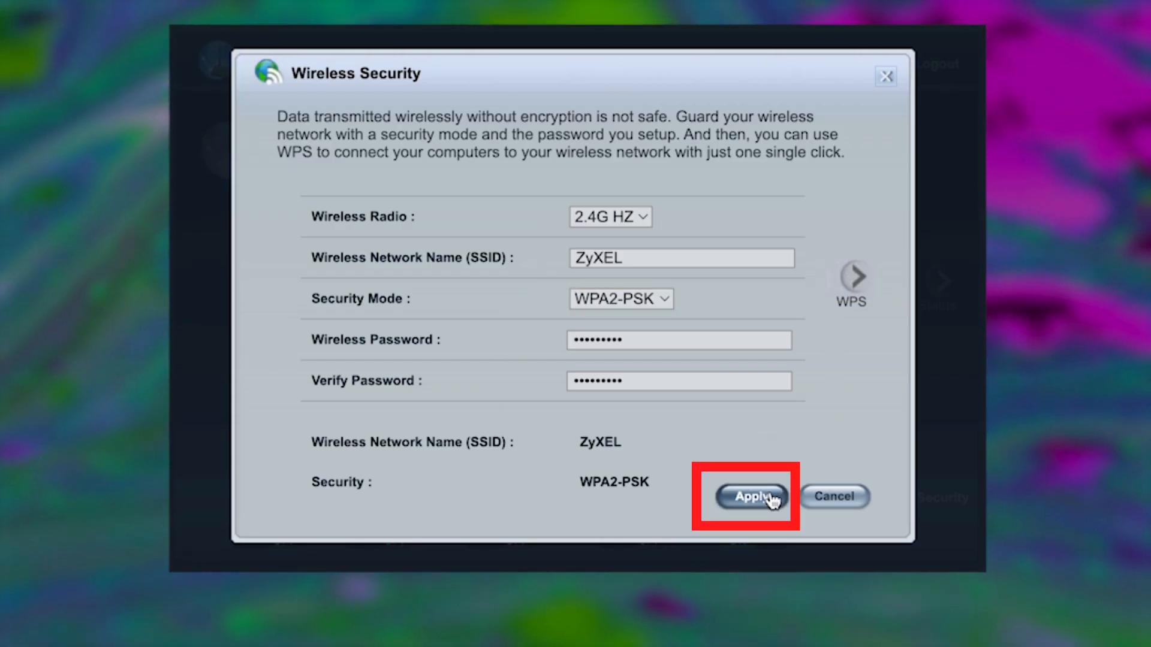
left_click(752, 497)
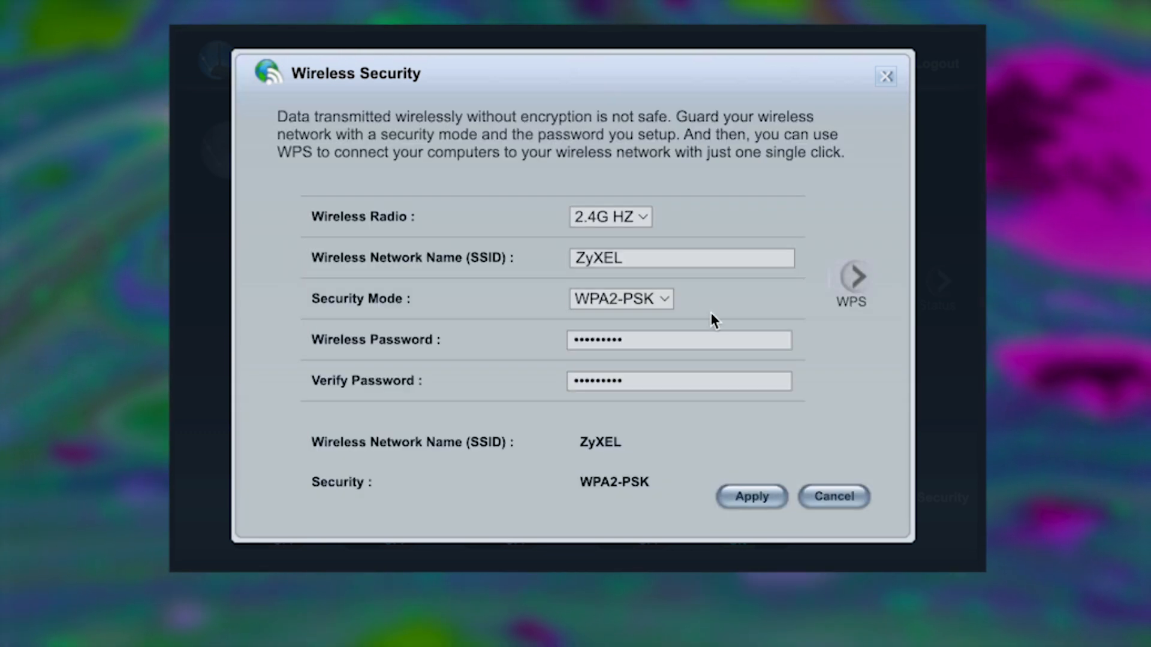
left_click(639, 220)
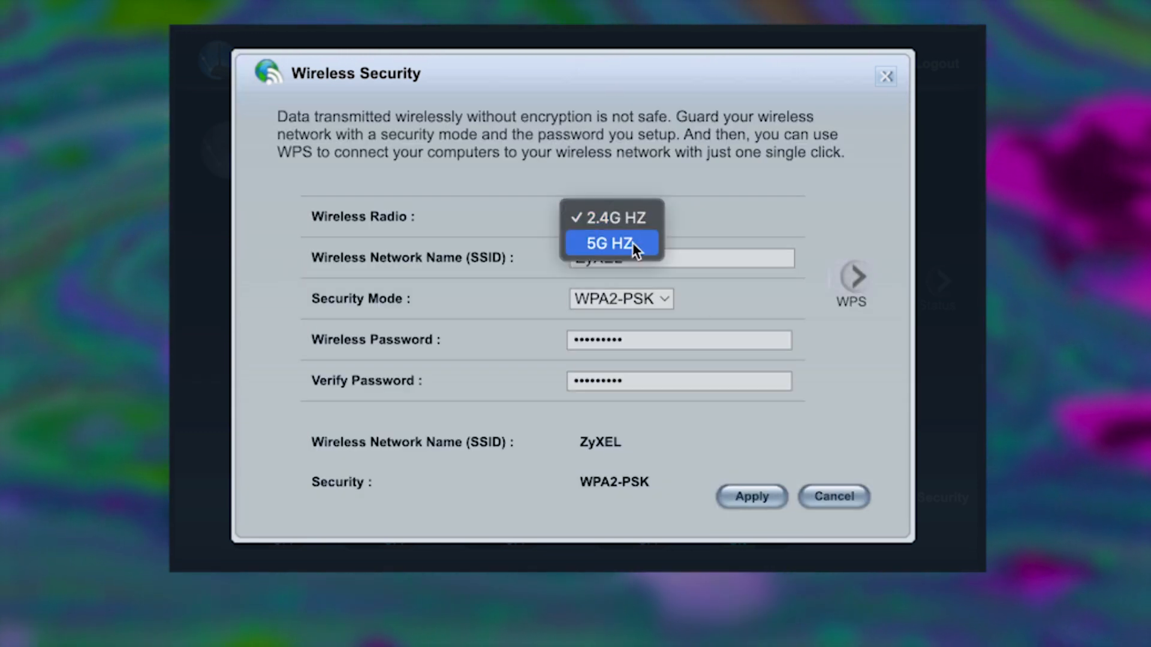
left_click(633, 244)
left_click(649, 216)
left_click(648, 194)
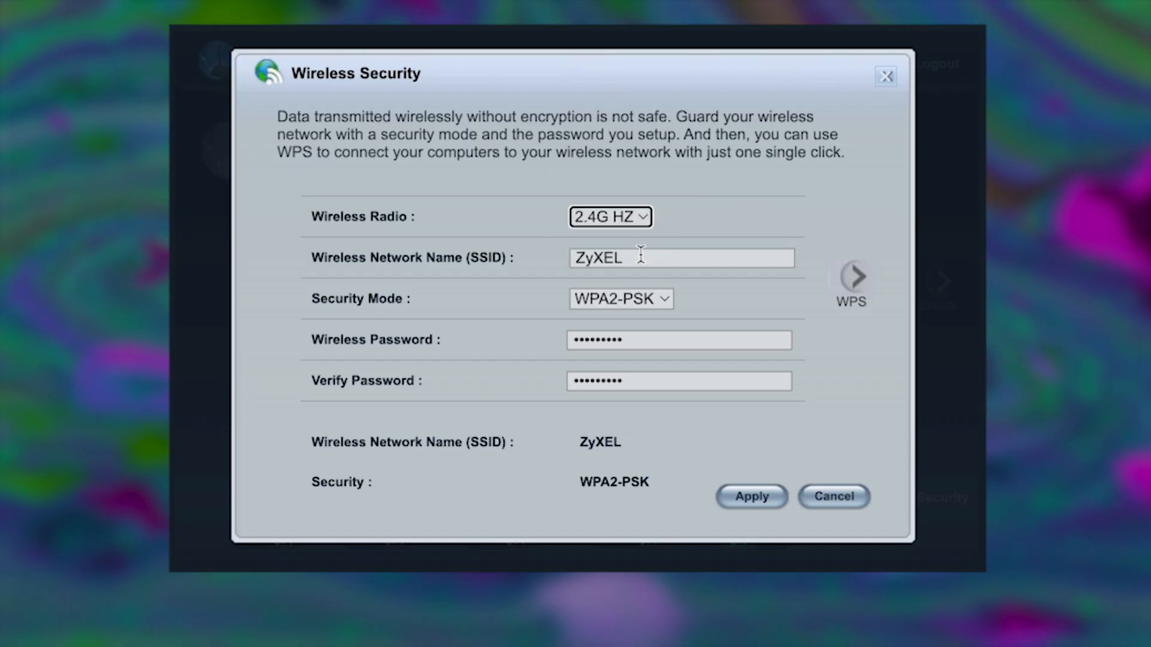
left_click(650, 257)
left_click(647, 380)
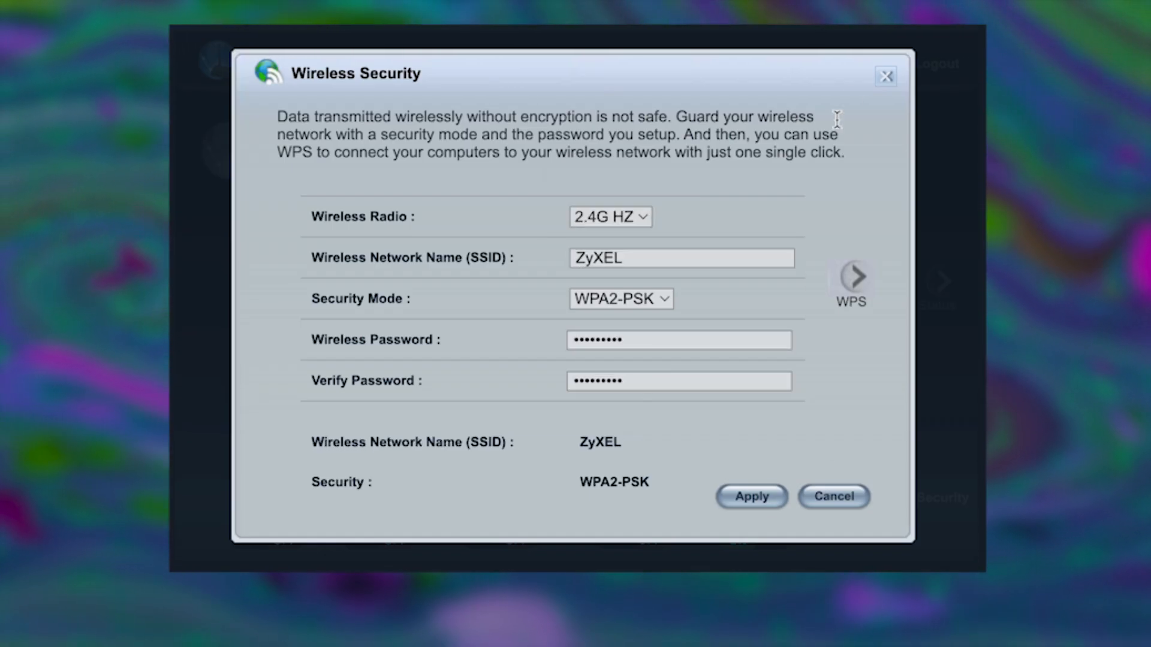
left_click(879, 83)
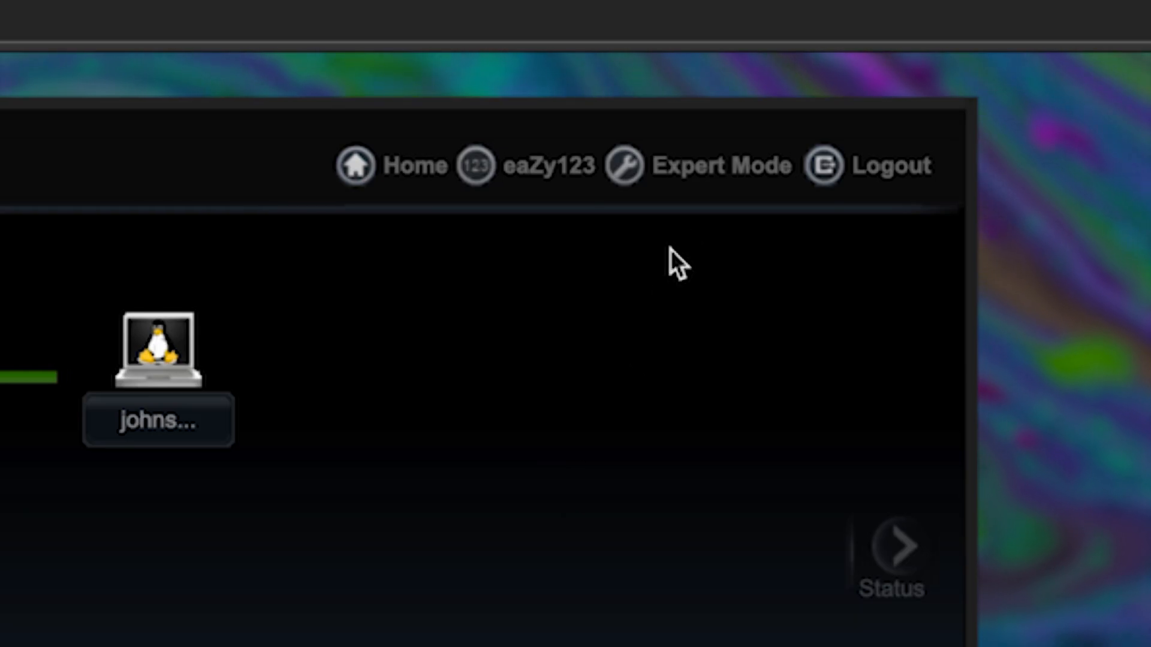
Switch to Expert Mode and go to Maintenance > Restart
left_click(684, 177)
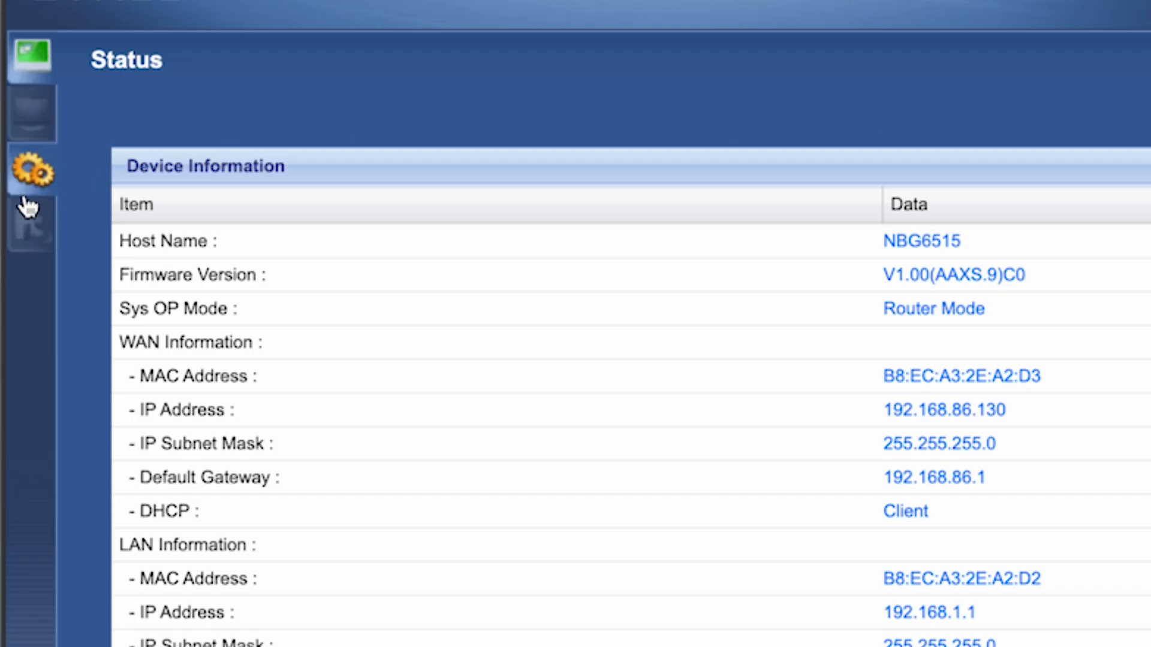
left_click(28, 223)
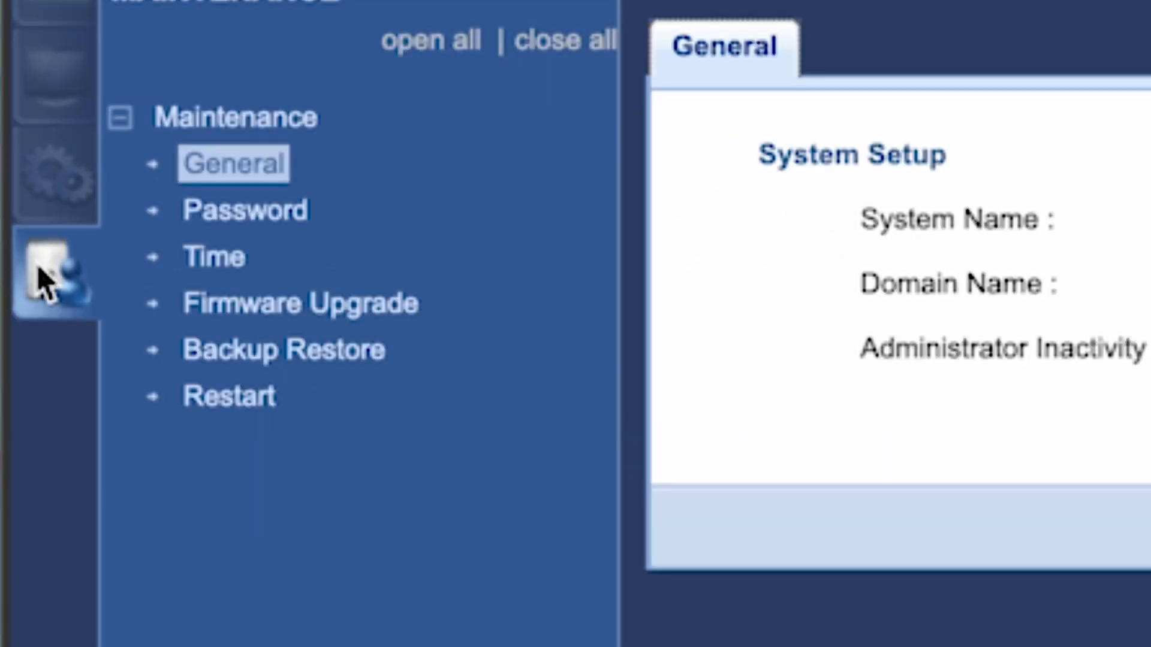
left_click(227, 401)
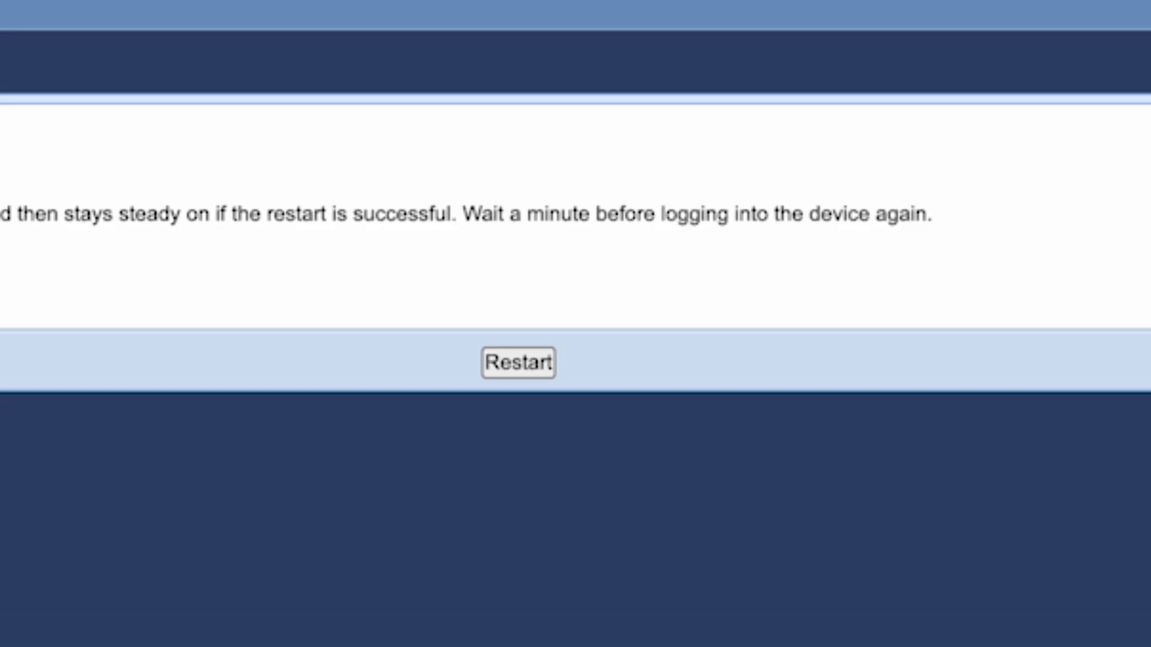
Restart the router and confirm the reboot with OK
left_click(530, 367)
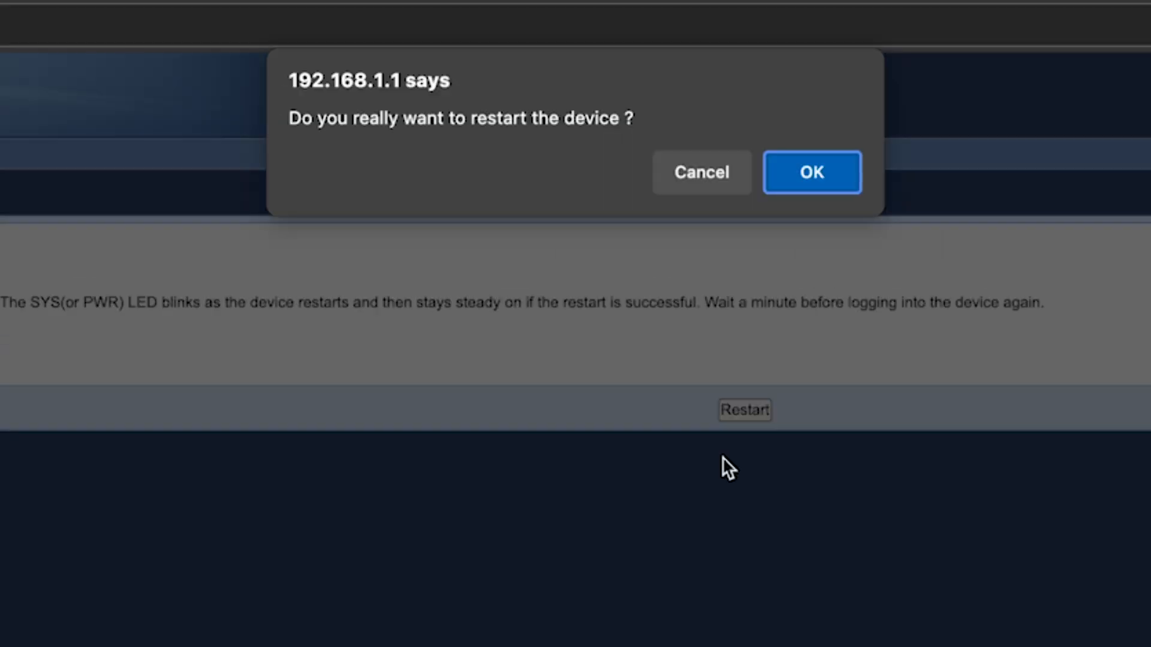
left_click(819, 194)
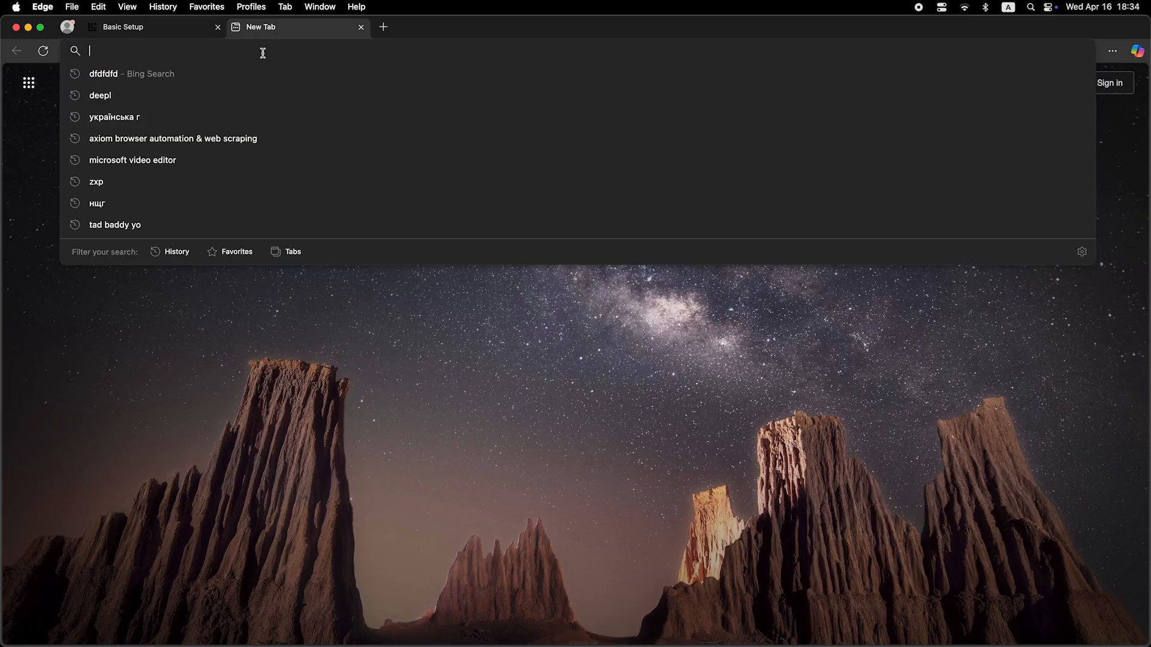
Search 'dfdfdfdf' from Edge's address bar to test the internet connection
type("dfd")
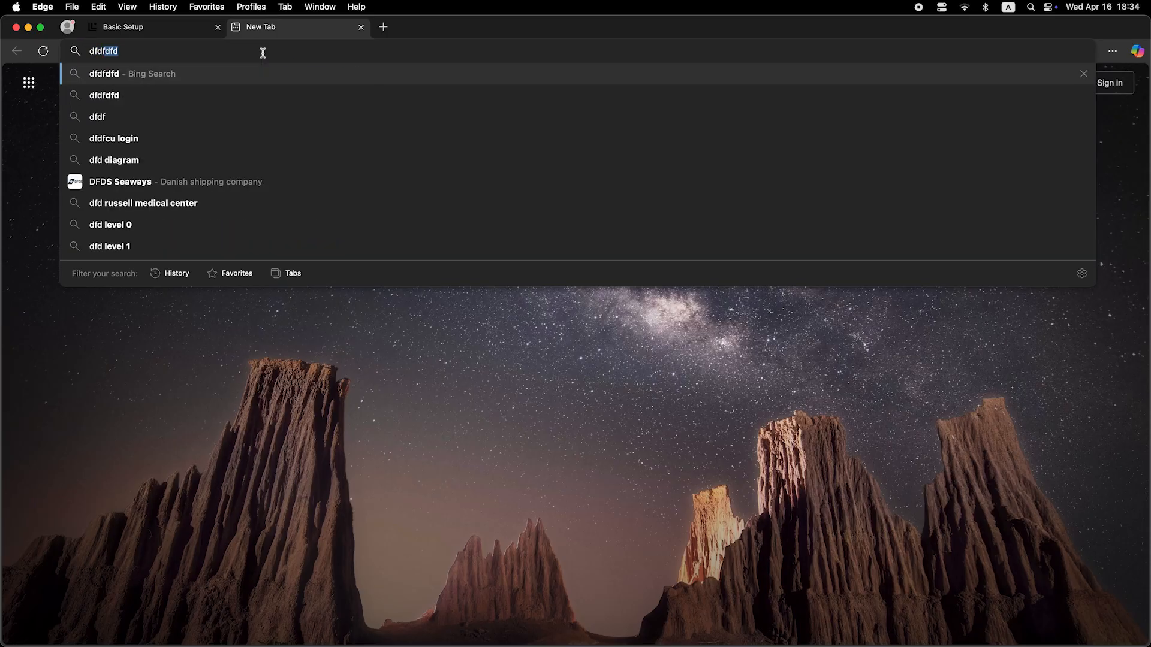
type("fdfdf")
key("Return")
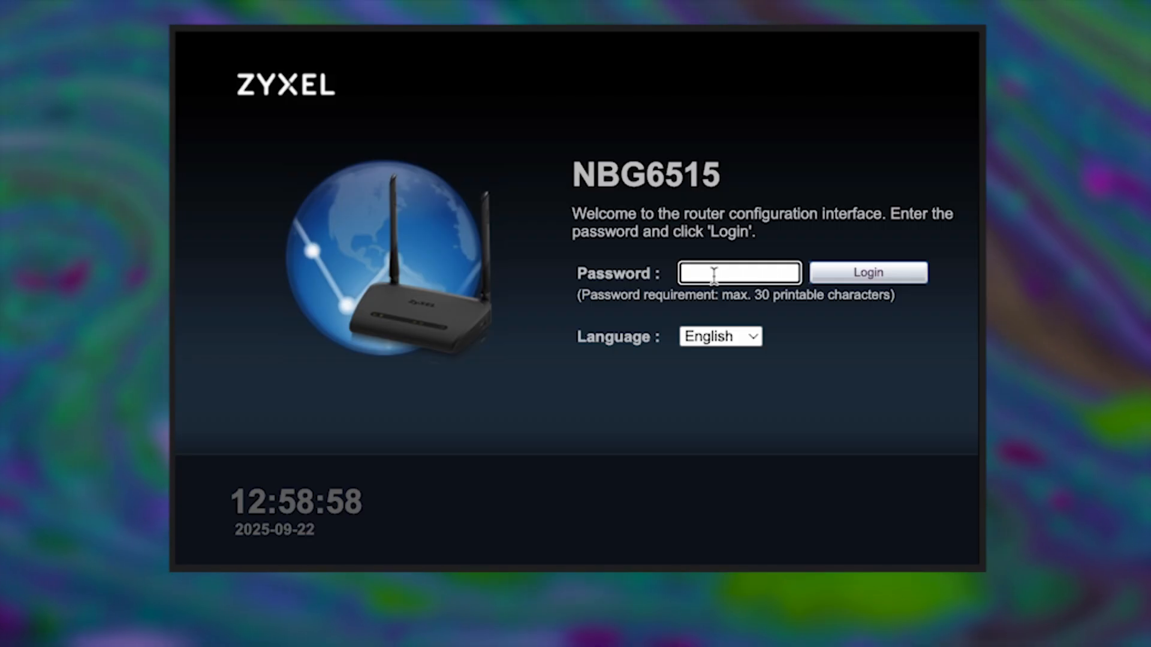
Log back into the router with the admin password and switch to Expert Mode
type("******************")
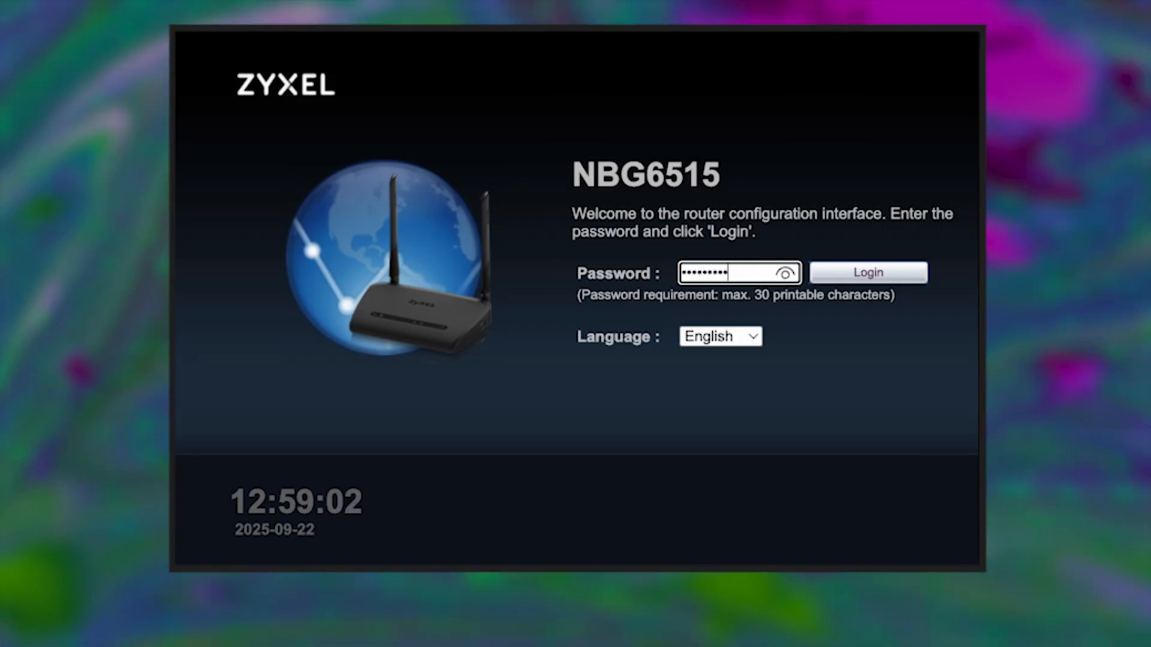
left_click(882, 273)
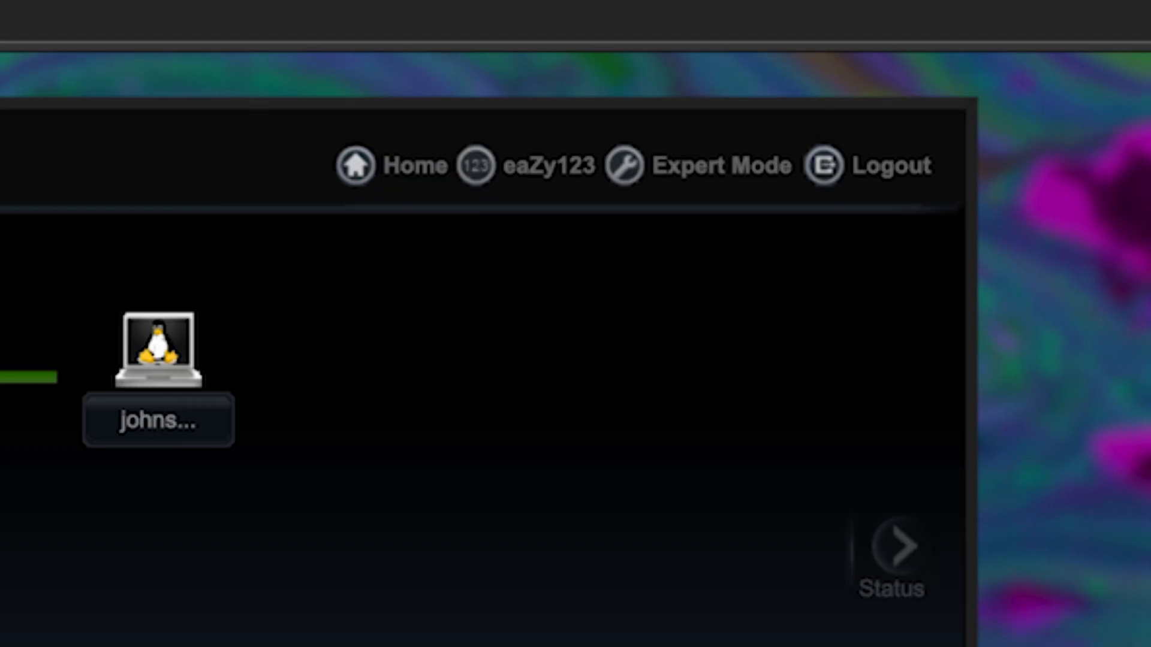
left_click(735, 168)
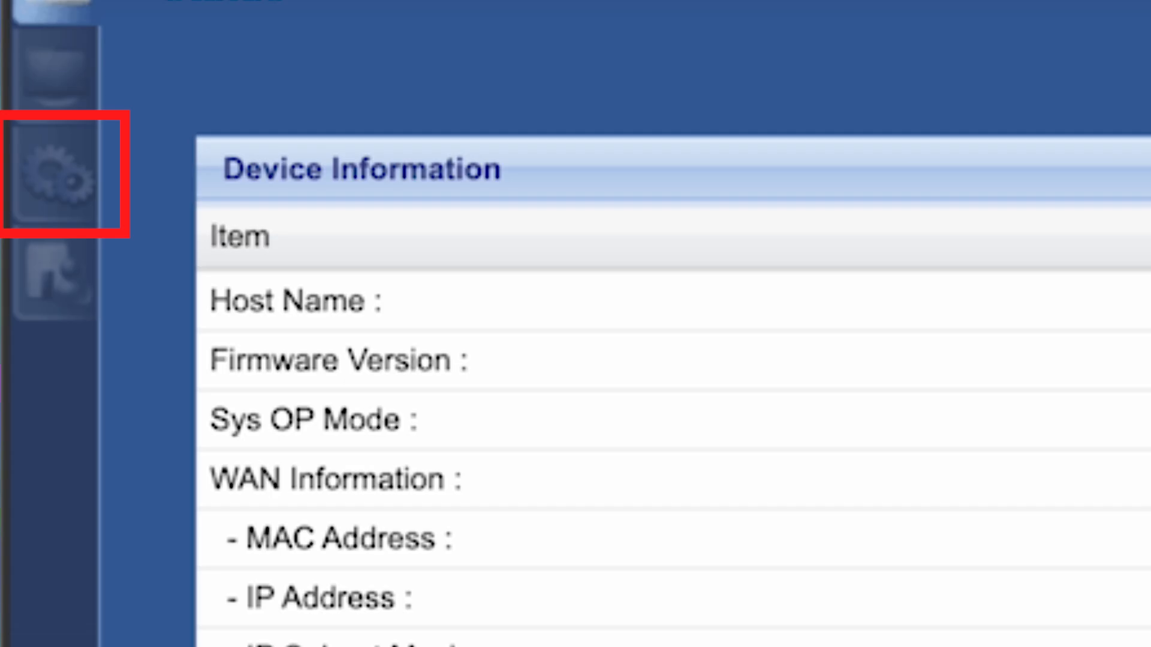
Set the WAN to clone the computer's MAC address, apply, and go to Maintenance
left_click(83, 181)
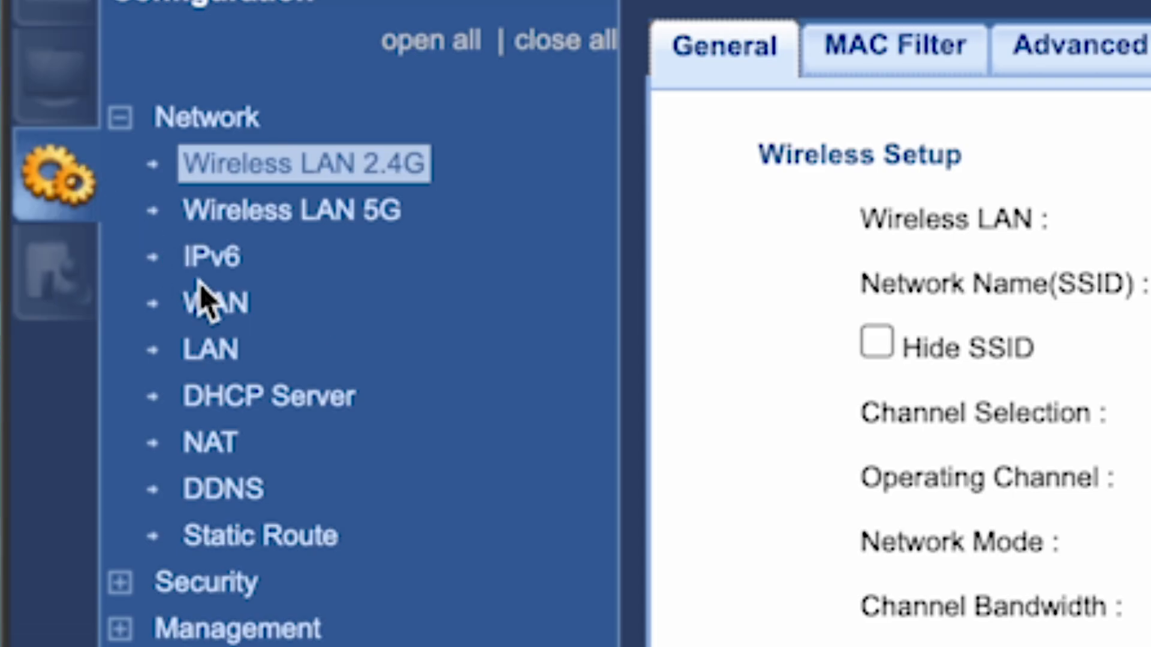
left_click(227, 309)
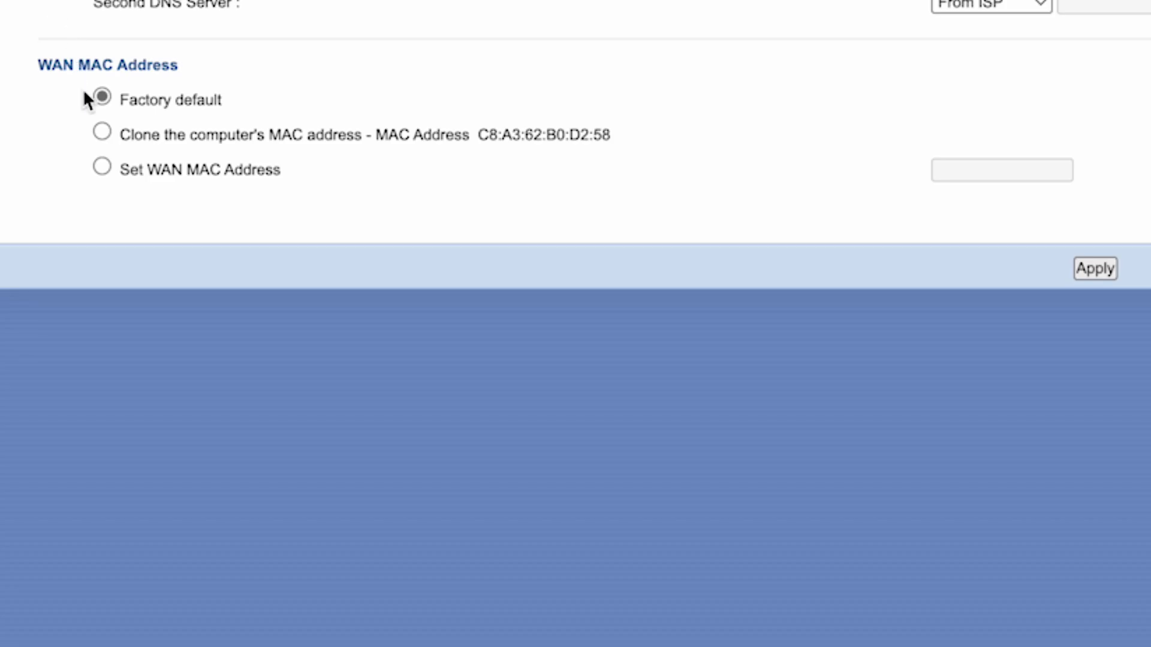
left_click(103, 132)
left_click(1095, 269)
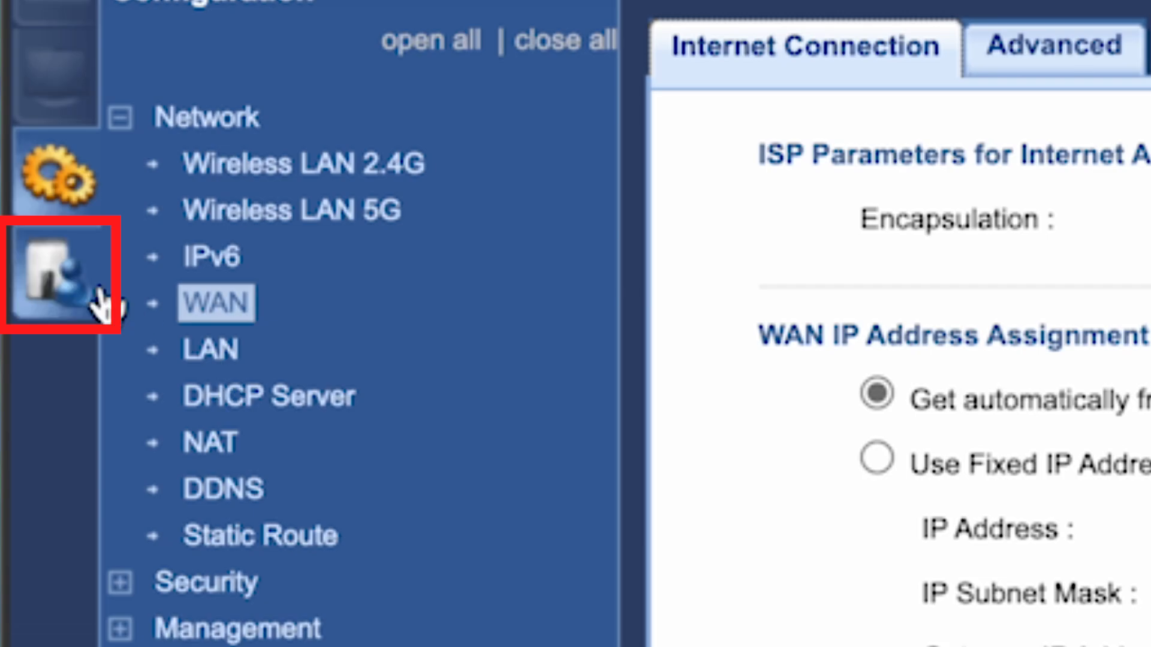
left_click(71, 291)
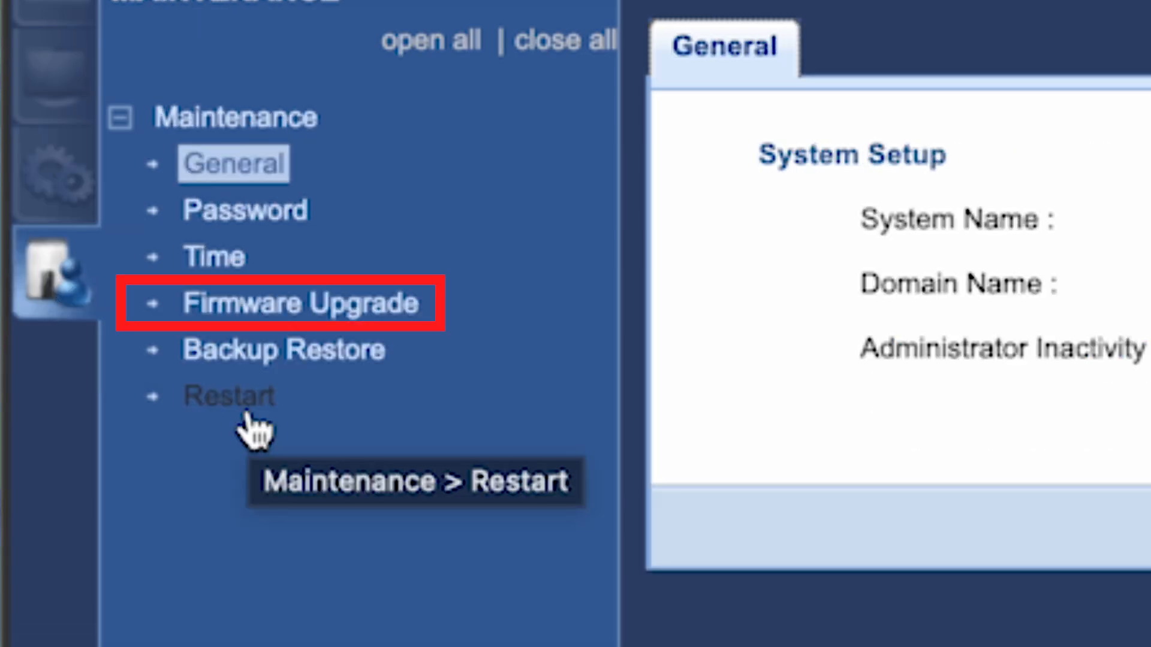
Check the Firmware Upgrade page, restart the router again, then test-search 'dfdfdfdf' in Edge
left_click(274, 319)
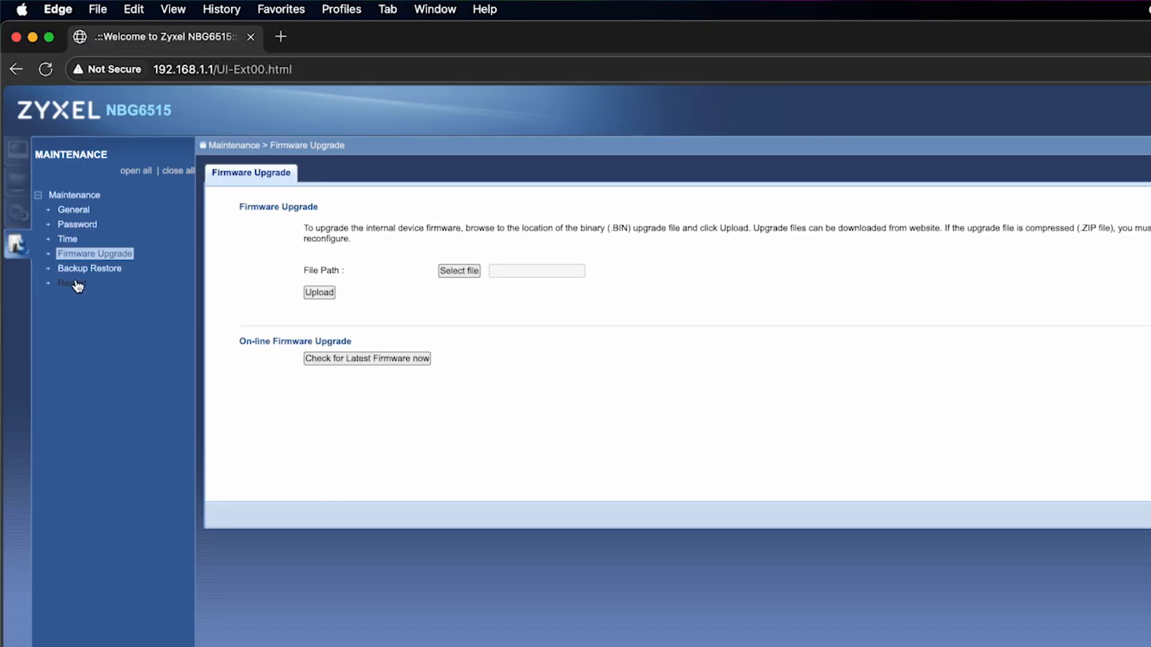
left_click(74, 283)
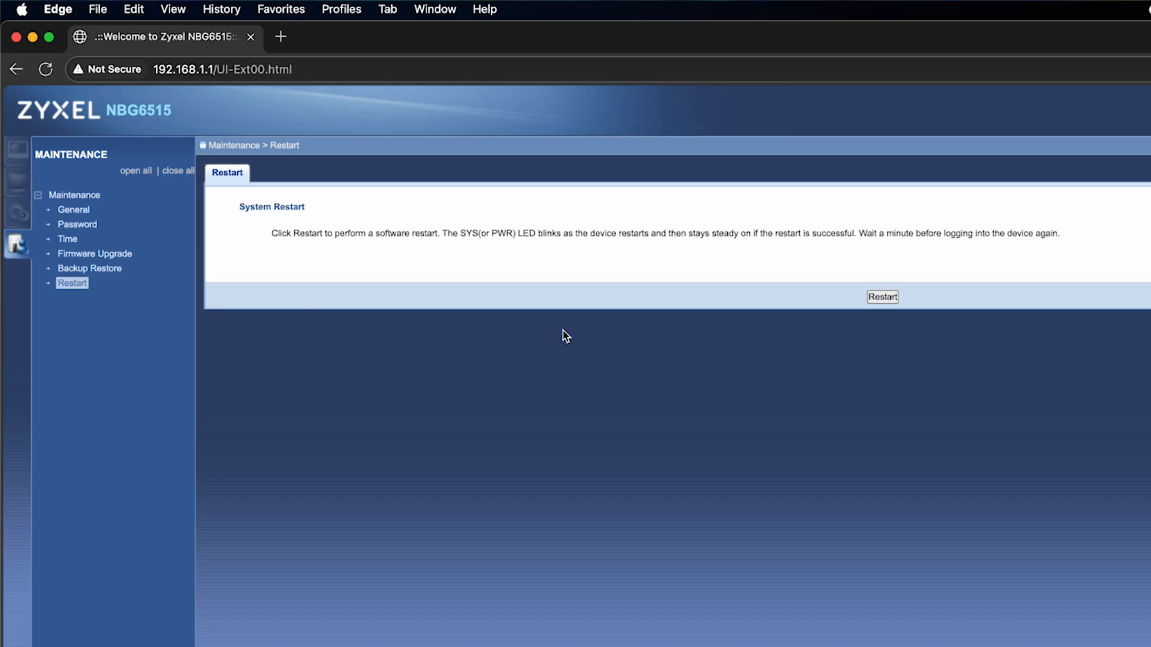
left_click(883, 297)
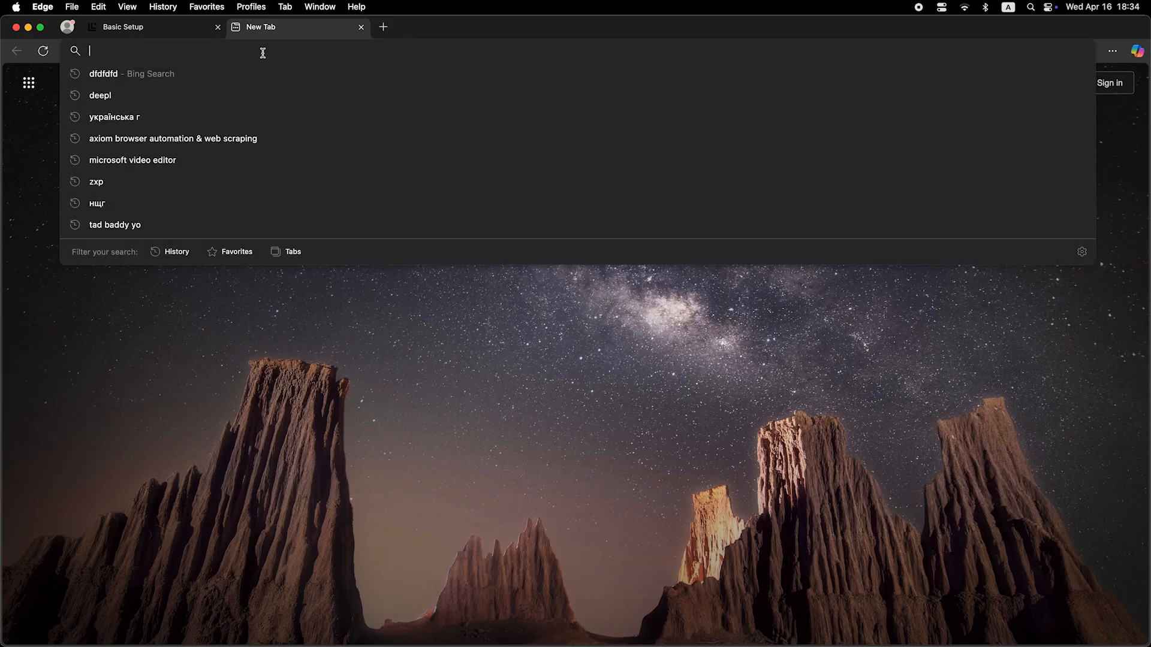
type("dfdfd")
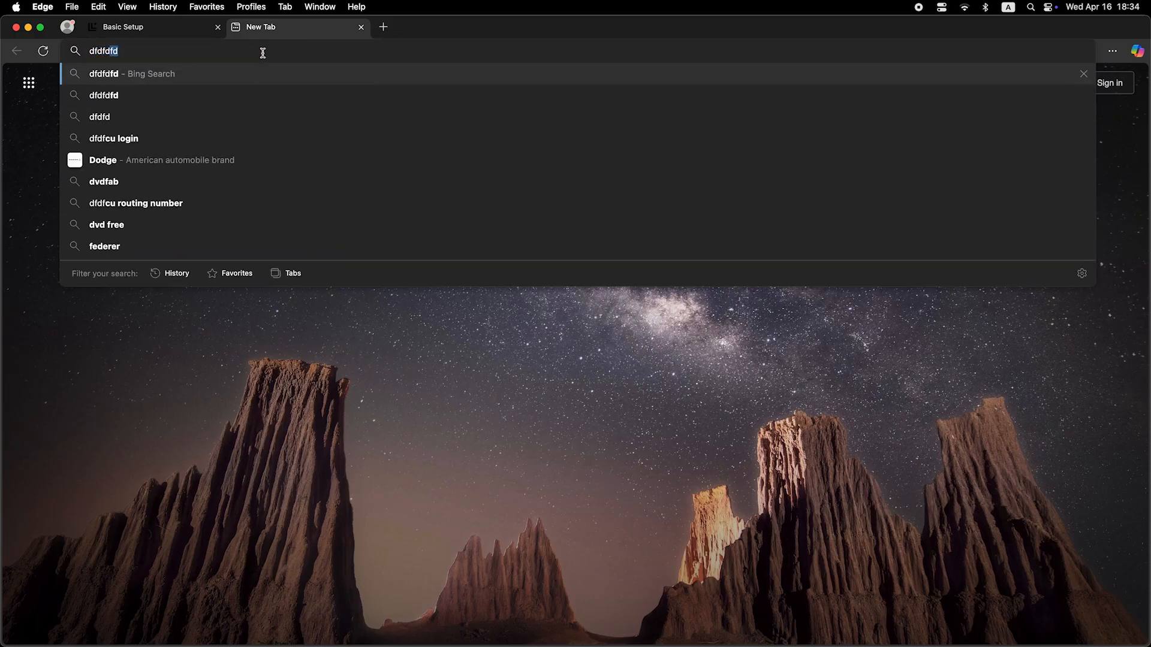
type("fdf")
key("Return")
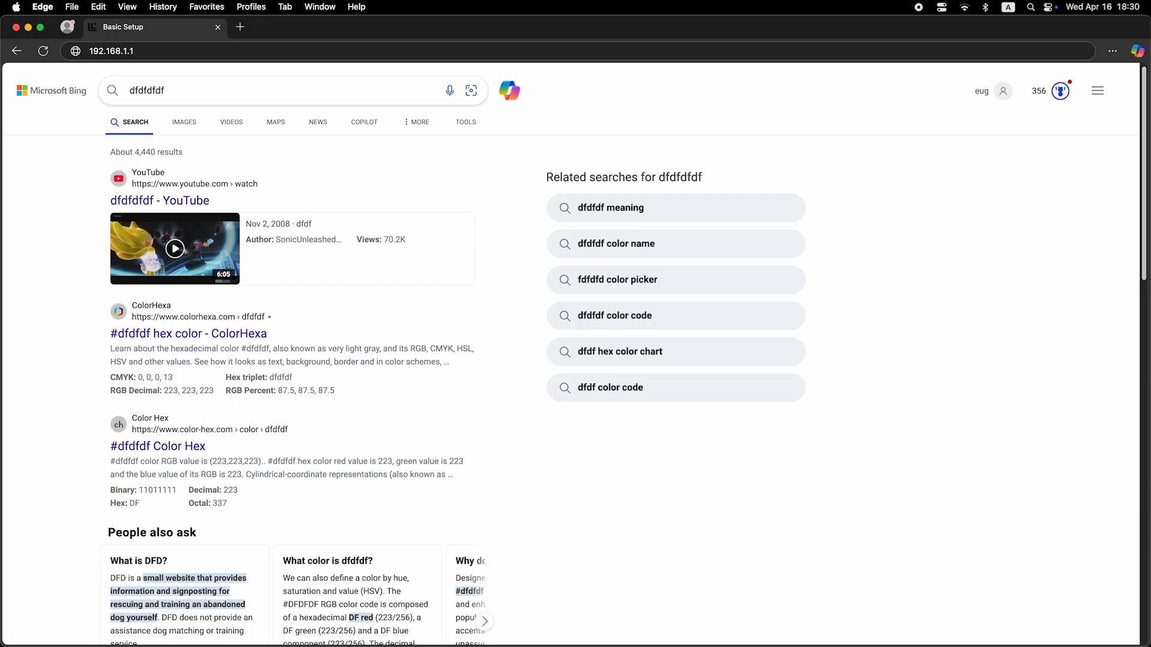